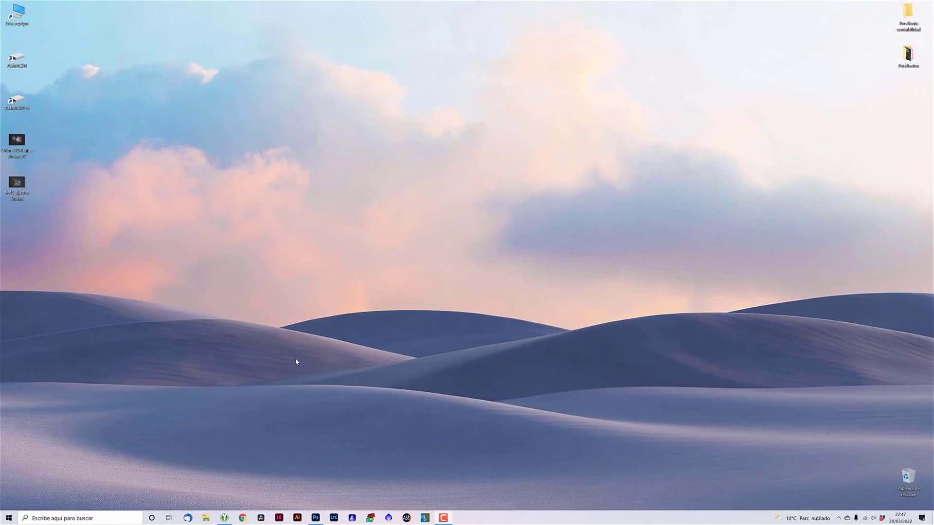
Search 'topaz' in Chrome, view the DeNoise AI product page, then return to Photoshop's Pleiades image.
{"action": "left_click", "coordinate": [239, 519]}
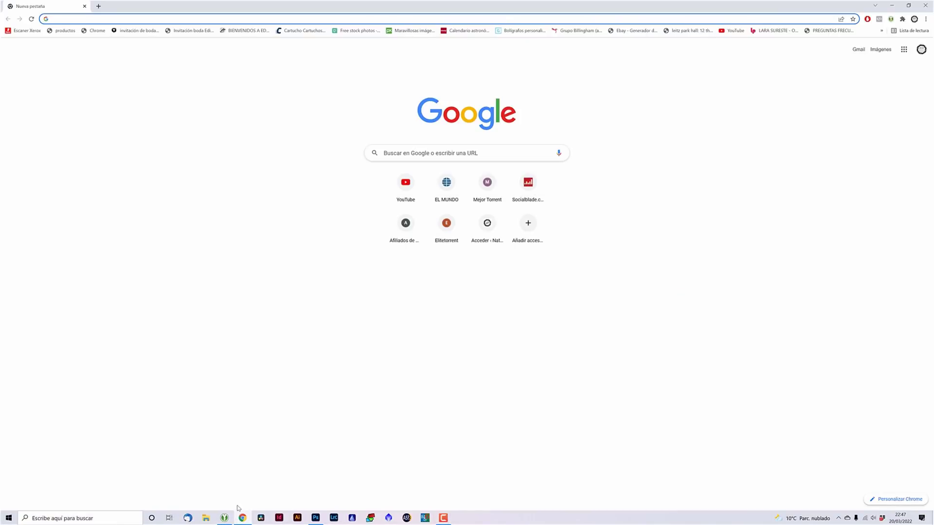
{"action": "type", "text": "topazlabs.com"}
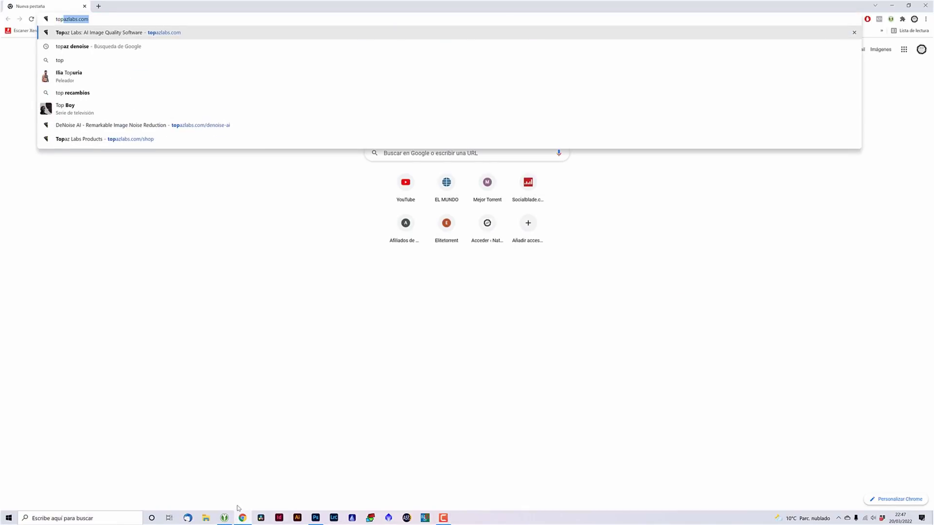
{"action": "key", "text": "Return"}
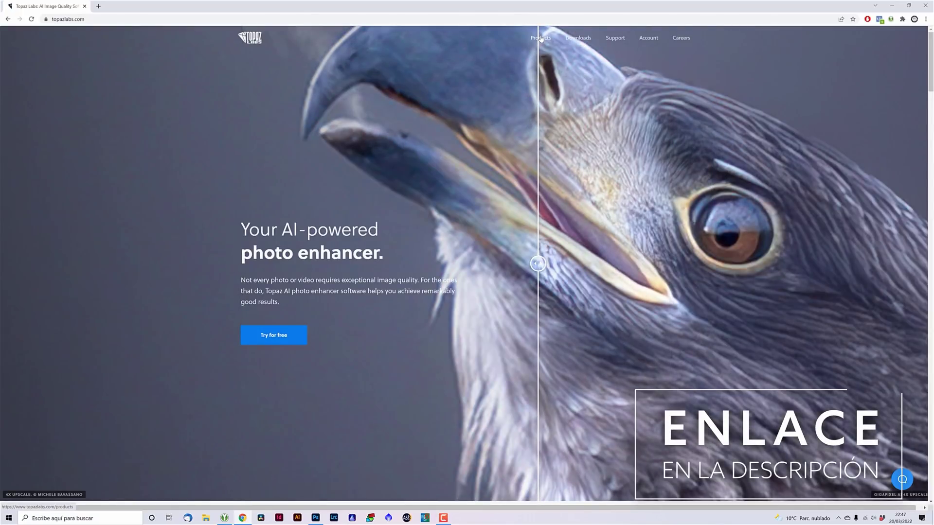
{"action": "left_click", "coordinate": [541, 38]}
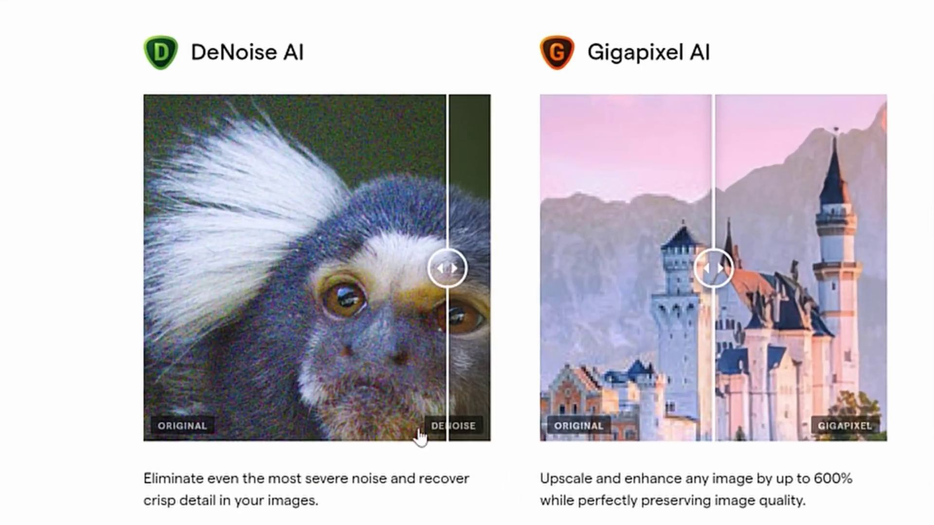
{"action": "left_click", "coordinate": [417, 428]}
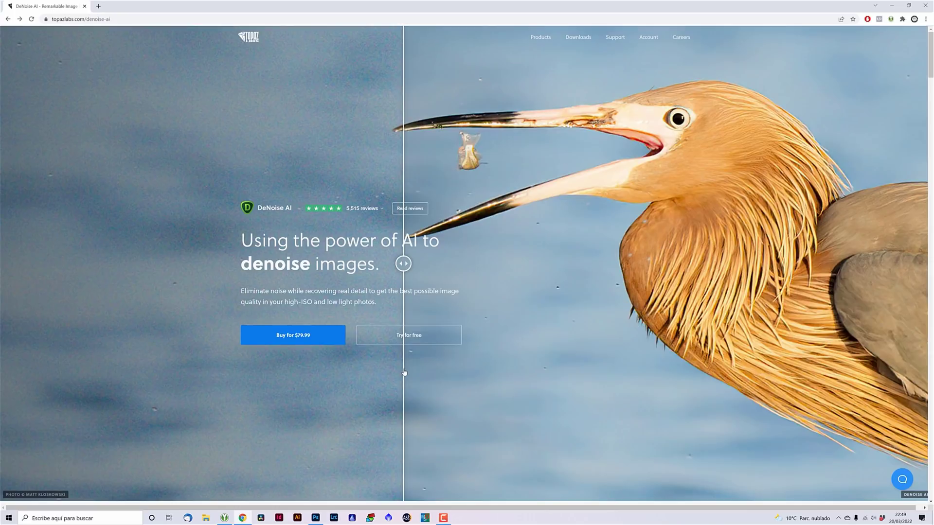
{"action": "left_click", "coordinate": [315, 516]}
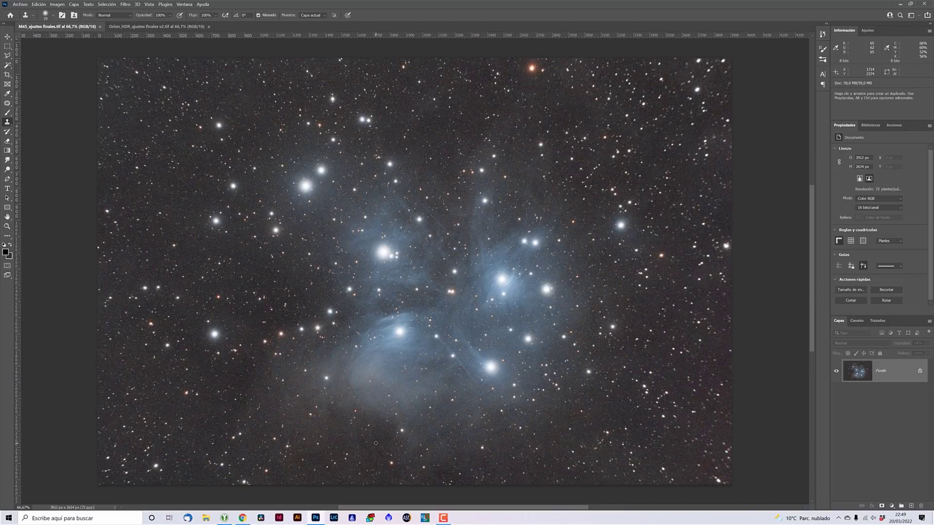
{"action": "key", "text": "ctrl+plus"}
{"action": "key", "text": "ctrl+plus"}
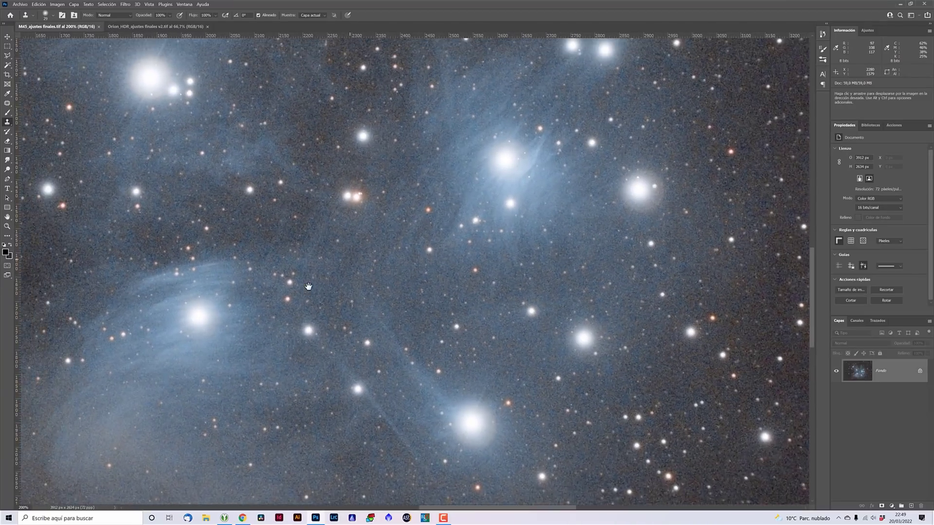
{"action": "mouse_move", "coordinate": [347, 339]}
{"action": "left_mouse_down"}
{"action": "mouse_move", "coordinate": [353, 315]}
{"action": "mouse_move", "coordinate": [334, 336]}
{"action": "left_mouse_up"}
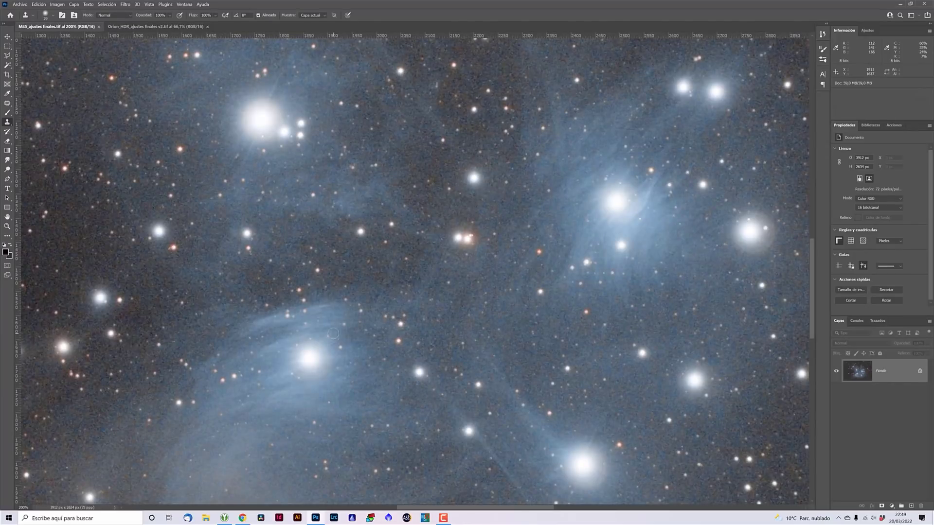
{"action": "key", "text": "ctrl+minus"}
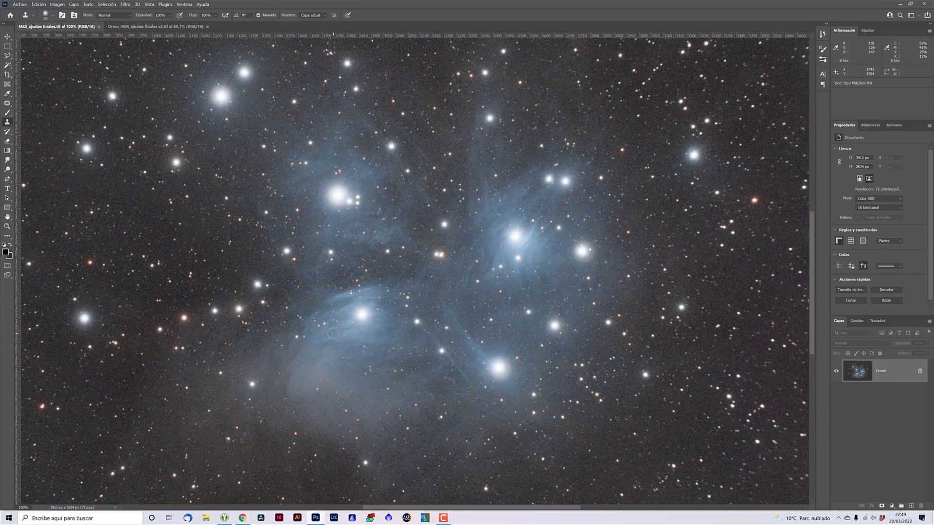
{"action": "key", "text": "ctrl+minus"}
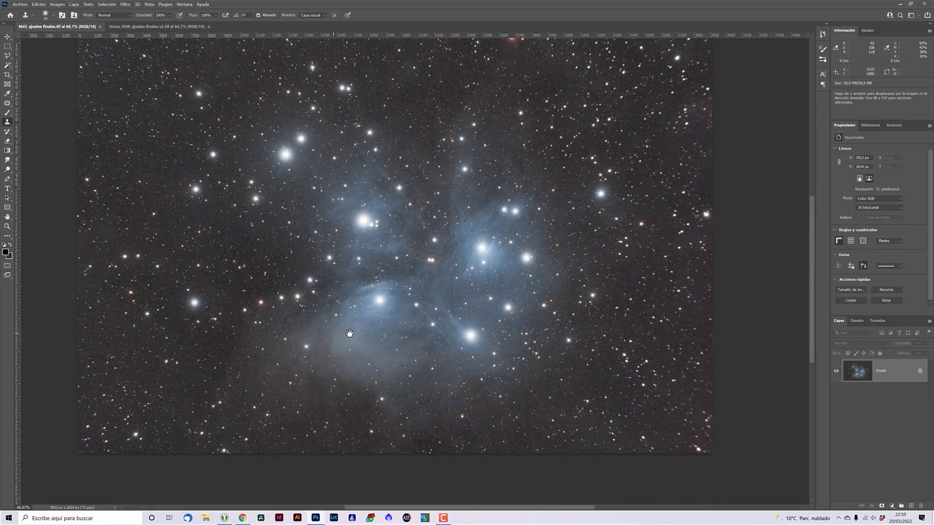
{"action": "left_click_drag", "start_coordinate": [366, 324], "coordinate": [368, 352]}
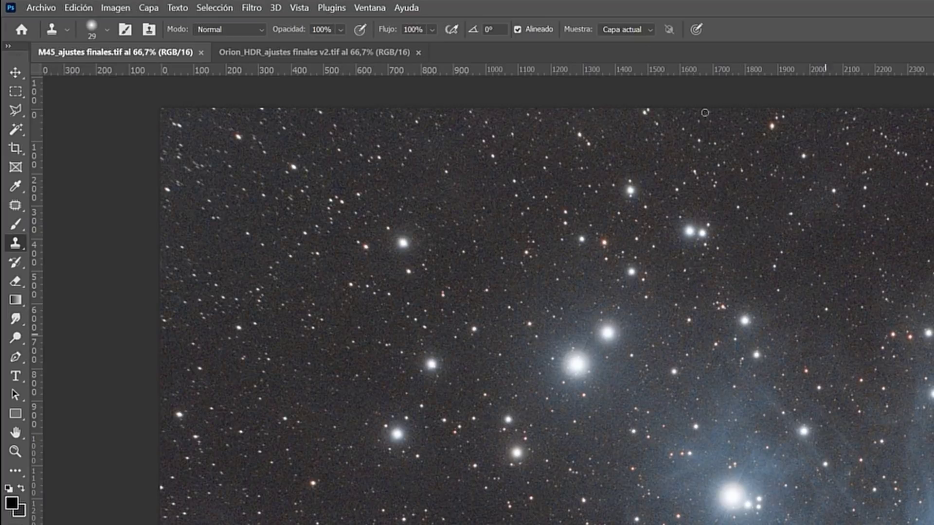
Launch Topaz DeNoise AI from Filtro > Topaz Labs on the Pleiades image in four-model comparison view.
{"action": "left_click", "coordinate": [257, 9]}
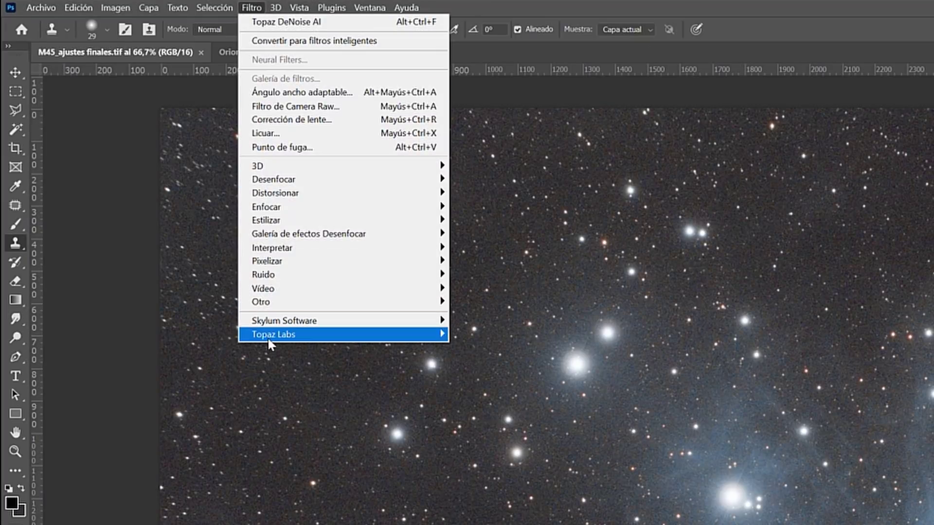
{"action": "mouse_move", "coordinate": [343, 334]}
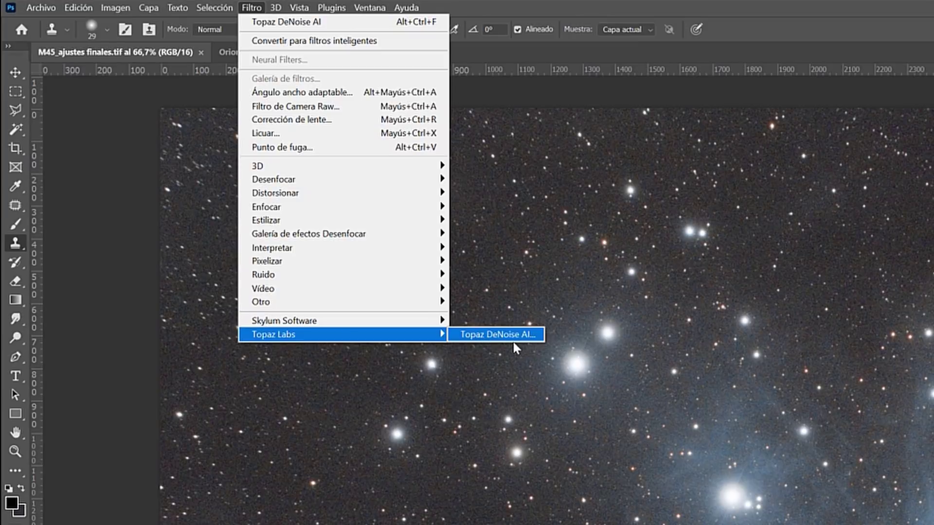
{"action": "left_click", "coordinate": [507, 335]}
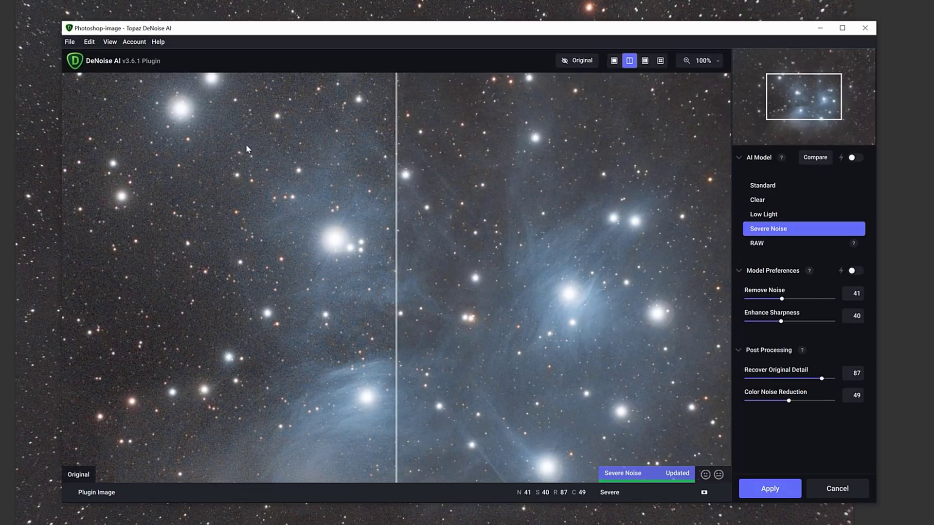
{"action": "left_click", "coordinate": [661, 63]}
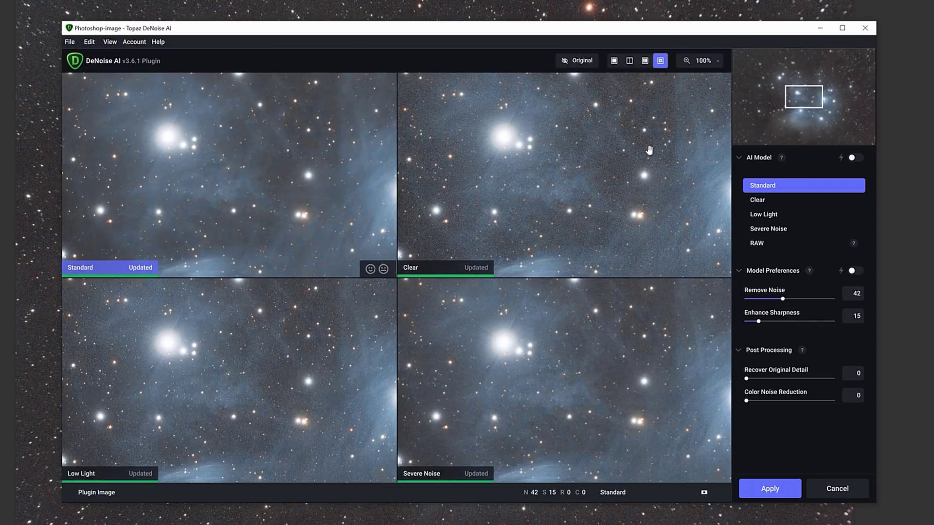
{"action": "left_click", "coordinate": [645, 61]}
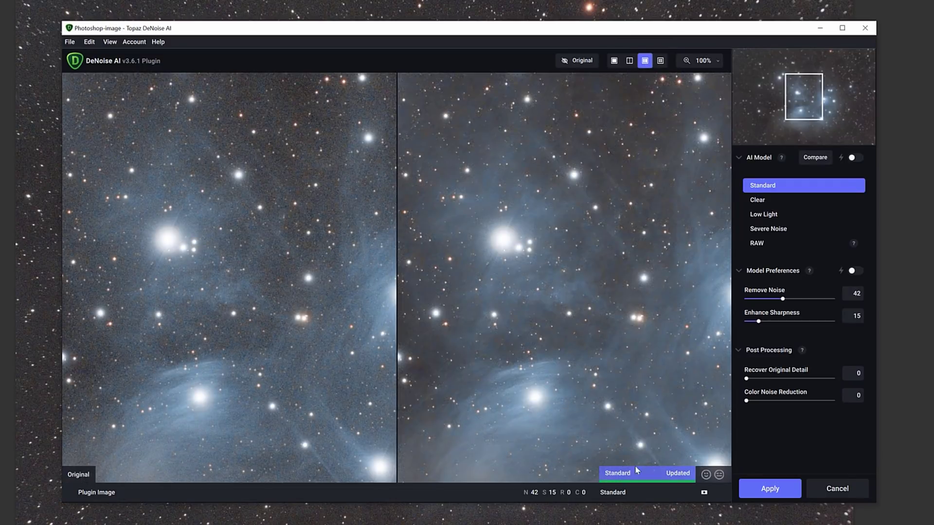
{"action": "left_click", "coordinate": [772, 204]}
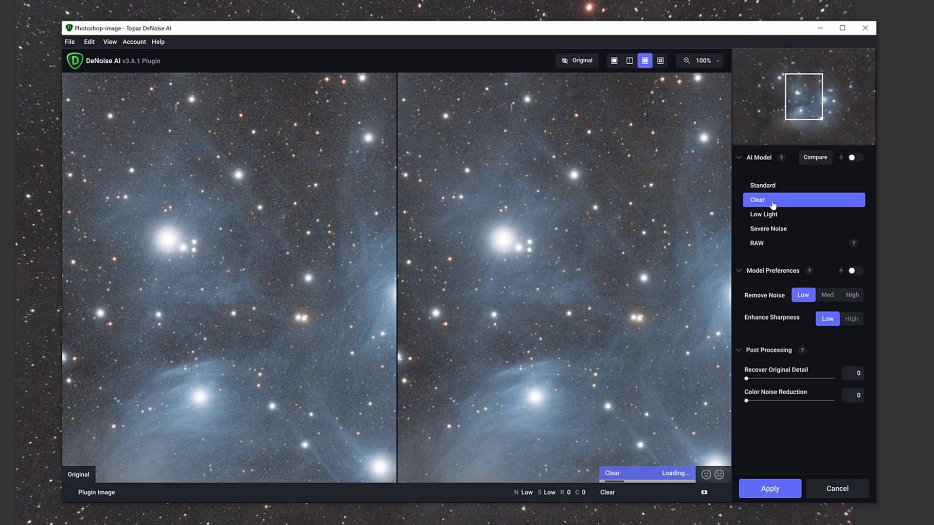
{"action": "left_click", "coordinate": [630, 60]}
{"action": "left_click_drag", "start_coordinate": [395, 260], "coordinate": [481, 292]}
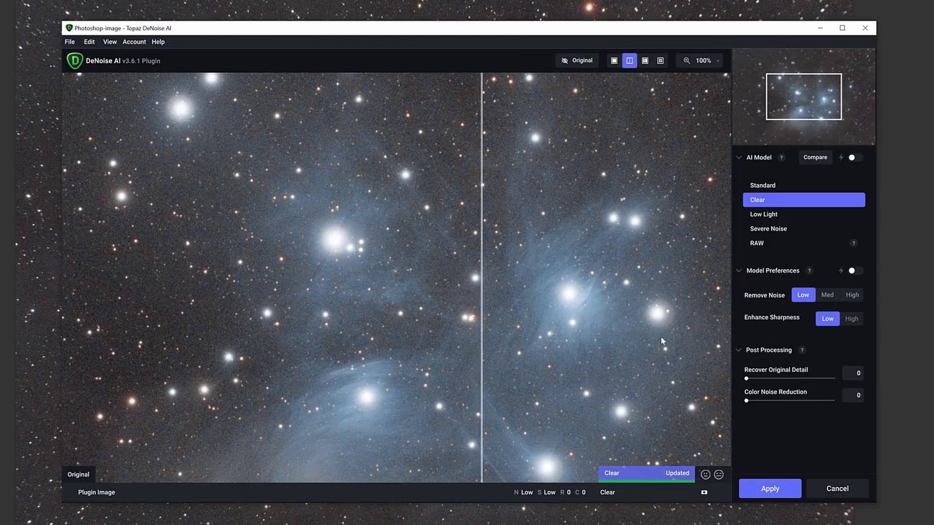
{"action": "mouse_move", "coordinate": [661, 341]}
{"action": "left_mouse_down"}
{"action": "mouse_move", "coordinate": [434, 323]}
{"action": "mouse_move", "coordinate": [260, 328]}
{"action": "mouse_move", "coordinate": [730, 354]}
{"action": "mouse_move", "coordinate": [179, 331]}
{"action": "mouse_move", "coordinate": [519, 340]}
{"action": "mouse_move", "coordinate": [203, 351]}
{"action": "mouse_move", "coordinate": [684, 391]}
{"action": "mouse_move", "coordinate": [229, 349]}
{"action": "mouse_move", "coordinate": [561, 360]}
{"action": "mouse_move", "coordinate": [275, 352]}
{"action": "mouse_move", "coordinate": [544, 364]}
{"action": "mouse_move", "coordinate": [349, 375]}
{"action": "mouse_move", "coordinate": [446, 391]}
{"action": "left_mouse_up"}
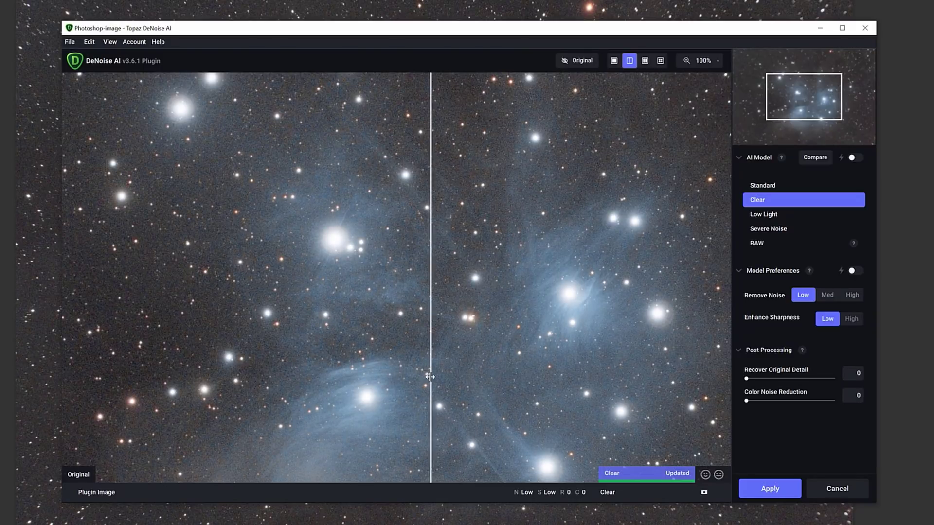
{"action": "left_click", "coordinate": [660, 60]}
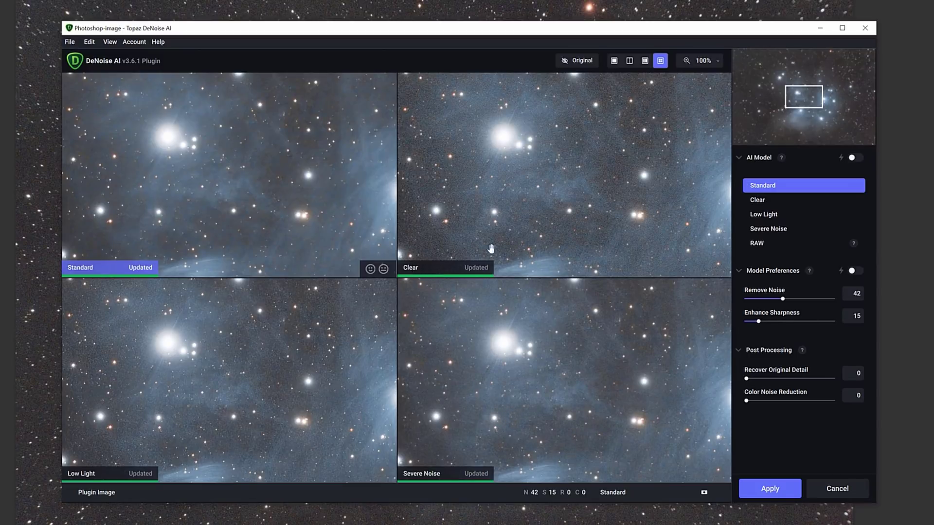
Try the Clear and Low Light models, flipping each against the original Pleiades image.
{"action": "left_click", "coordinate": [612, 212]}
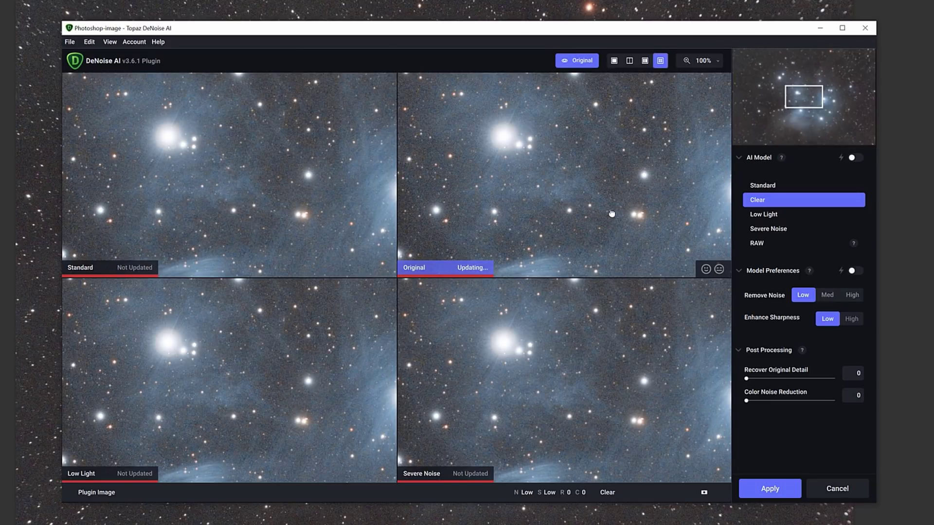
{"action": "left_click", "coordinate": [612, 213]}
{"action": "left_click", "coordinate": [611, 213]}
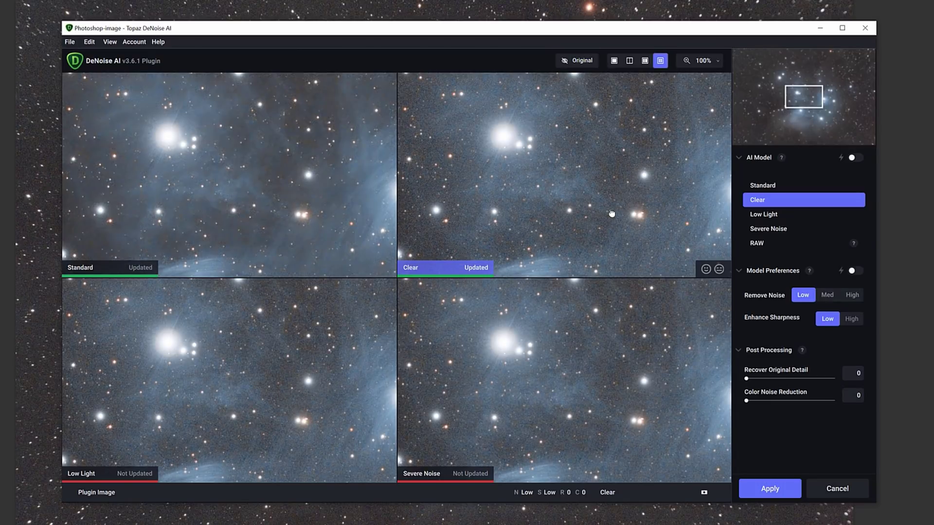
{"action": "left_click", "coordinate": [273, 430]}
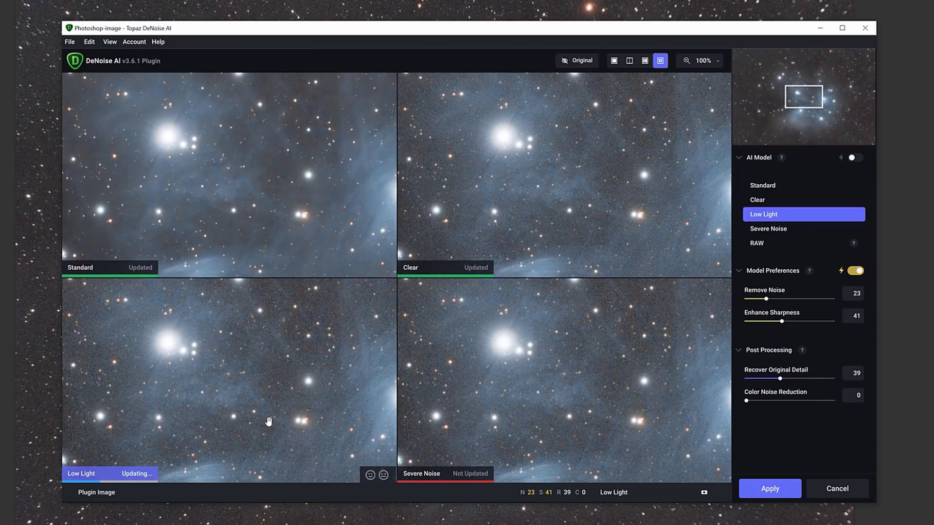
{"action": "left_click", "coordinate": [269, 422]}
{"action": "left_click", "coordinate": [269, 423]}
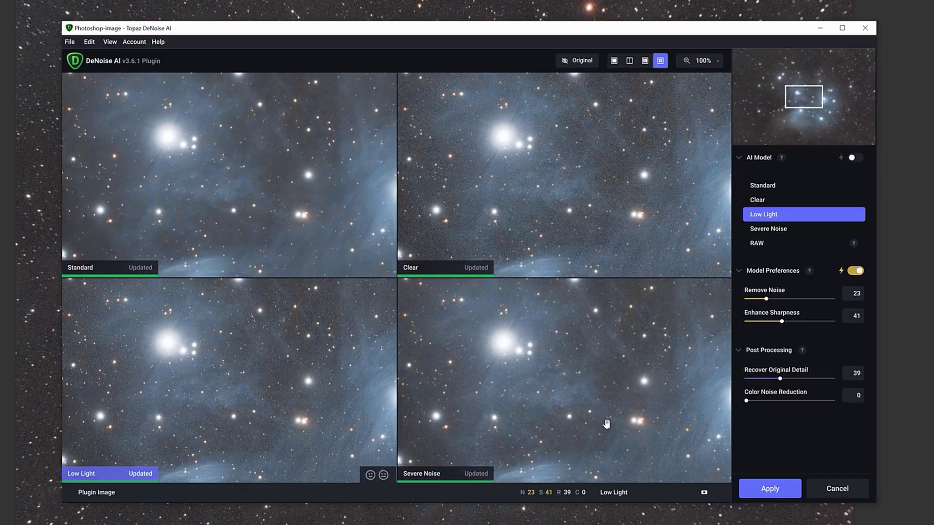
Select the Severe Noise model and compare it with the original across the star cluster.
{"action": "left_click", "coordinate": [588, 420]}
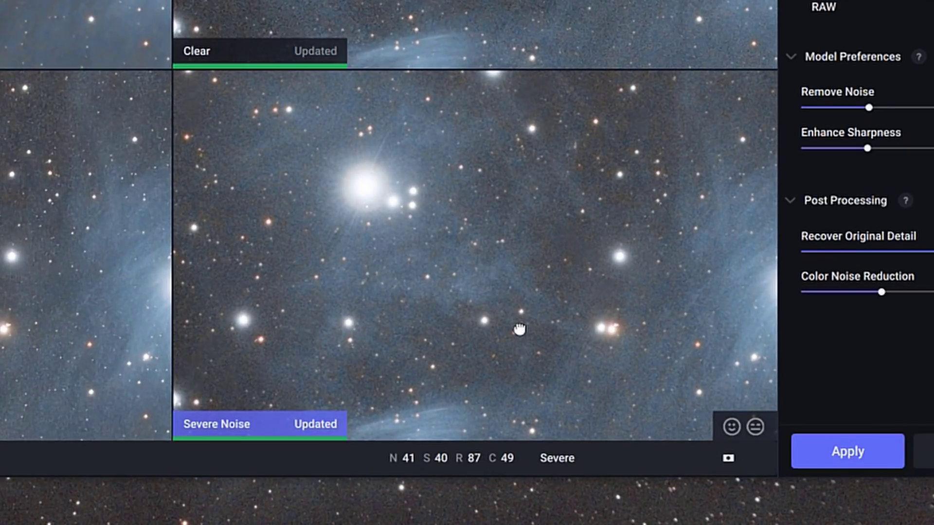
{"action": "left_click", "coordinate": [520, 329]}
{"action": "left_click", "coordinate": [519, 328]}
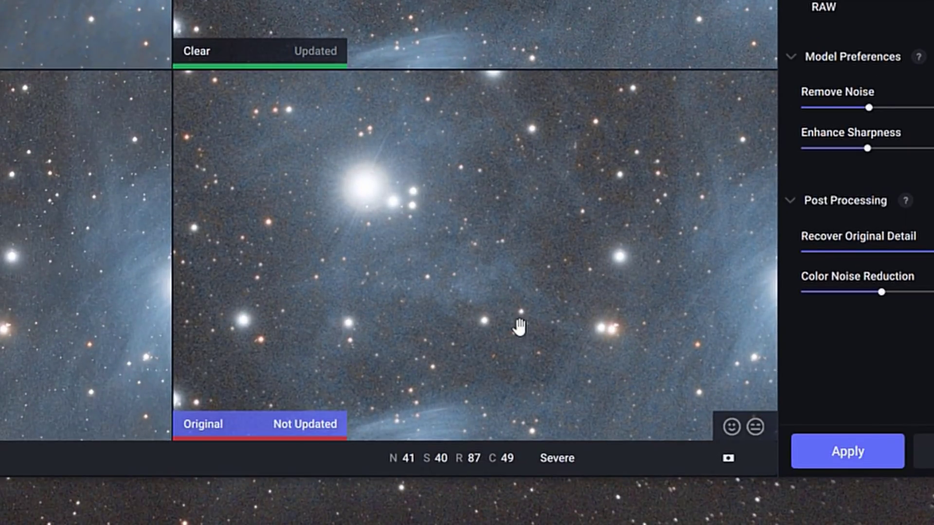
{"action": "left_click", "coordinate": [520, 329]}
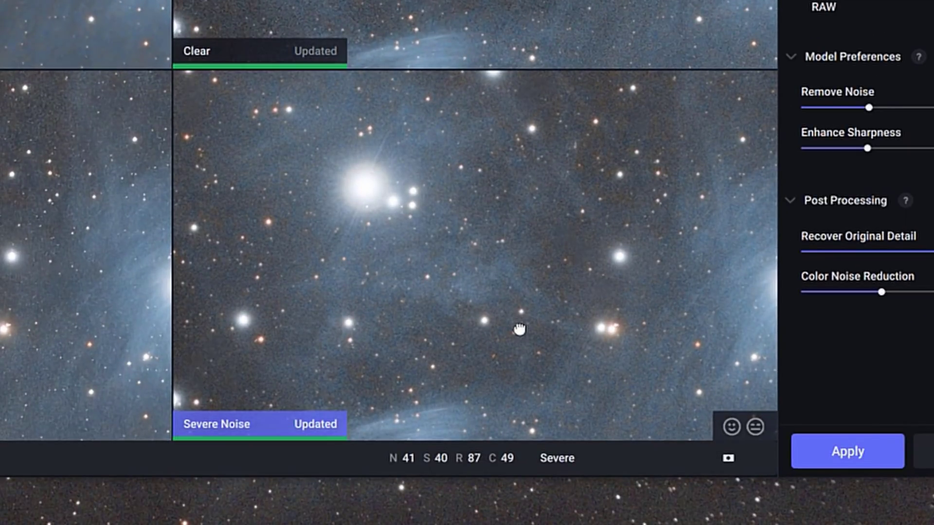
{"action": "left_click", "coordinate": [519, 330]}
{"action": "left_click_drag", "start_coordinate": [733, 353], "coordinate": [302, 307]}
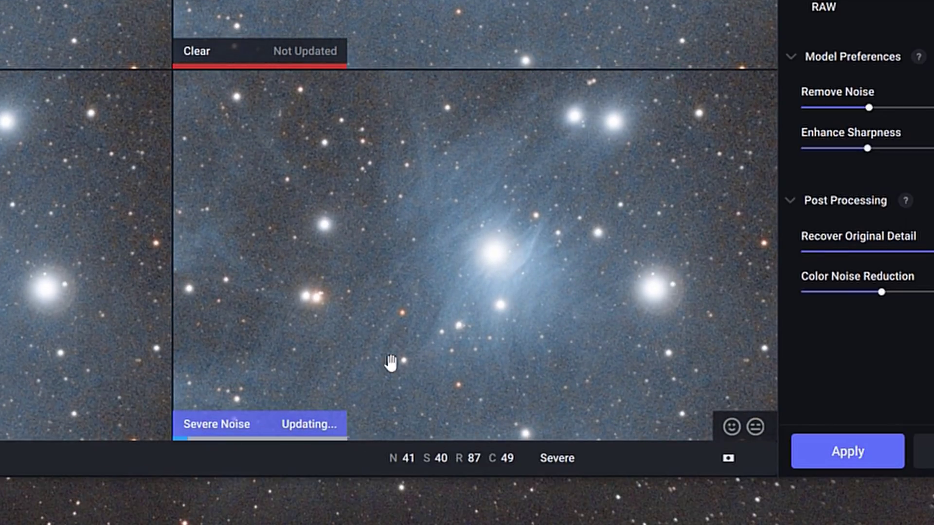
{"action": "left_click", "coordinate": [481, 369]}
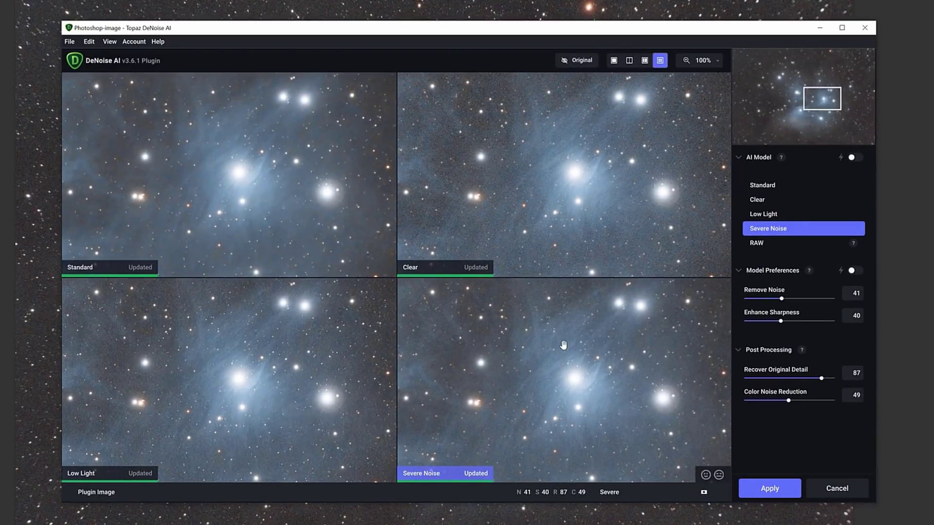
In side-by-side view, try auto settings, then set Severe Noise to noise 60, sharpness 70, detail recovery 70.
{"action": "left_click", "coordinate": [645, 61]}
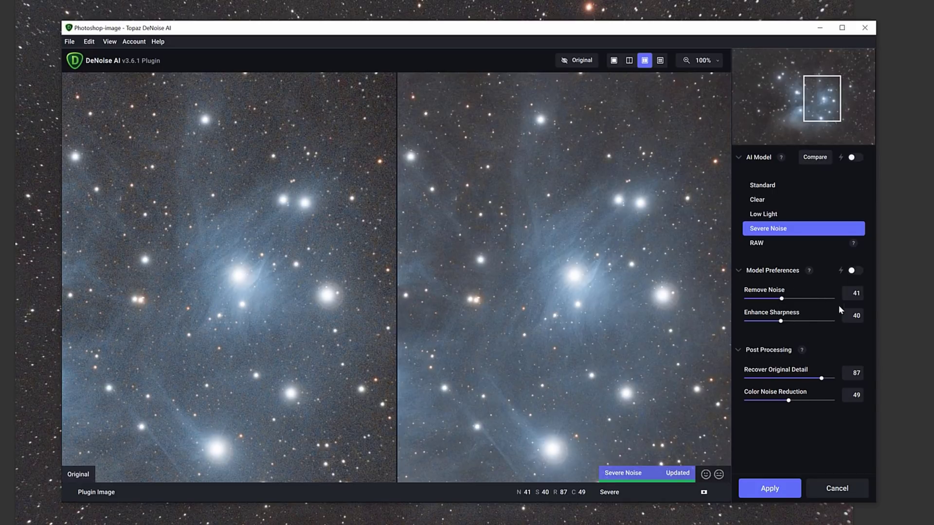
{"action": "left_click", "coordinate": [856, 272]}
{"action": "left_click", "coordinate": [798, 299]}
{"action": "left_click_drag", "start_coordinate": [796, 325], "coordinate": [800, 326]}
{"action": "left_click_drag", "start_coordinate": [813, 325], "coordinate": [806, 324]}
Check the Severe Noise result against the original, then apply it to the Pleiades image.
{"action": "left_click", "coordinate": [343, 353]}
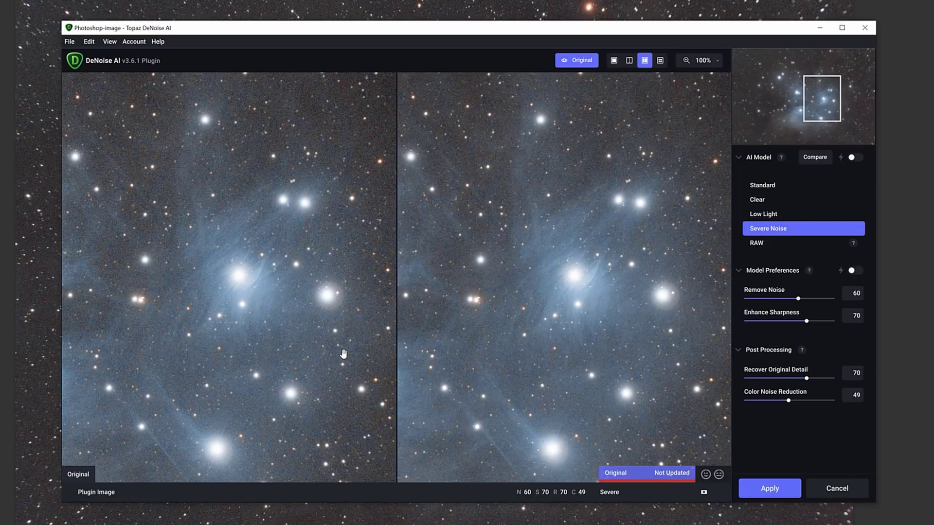
{"action": "left_click", "coordinate": [547, 361]}
{"action": "left_click", "coordinate": [548, 361]}
{"action": "left_click", "coordinate": [548, 361]}
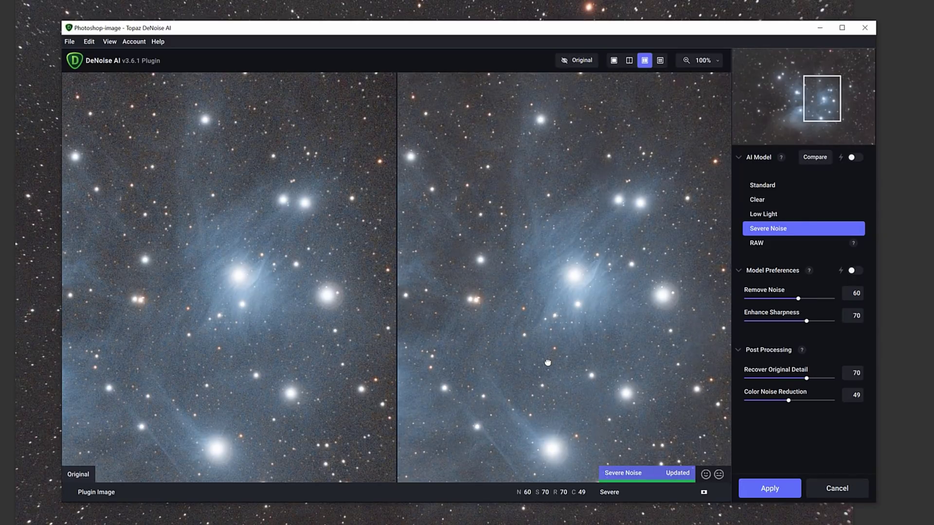
{"action": "left_click_drag", "start_coordinate": [679, 366], "coordinate": [603, 268]}
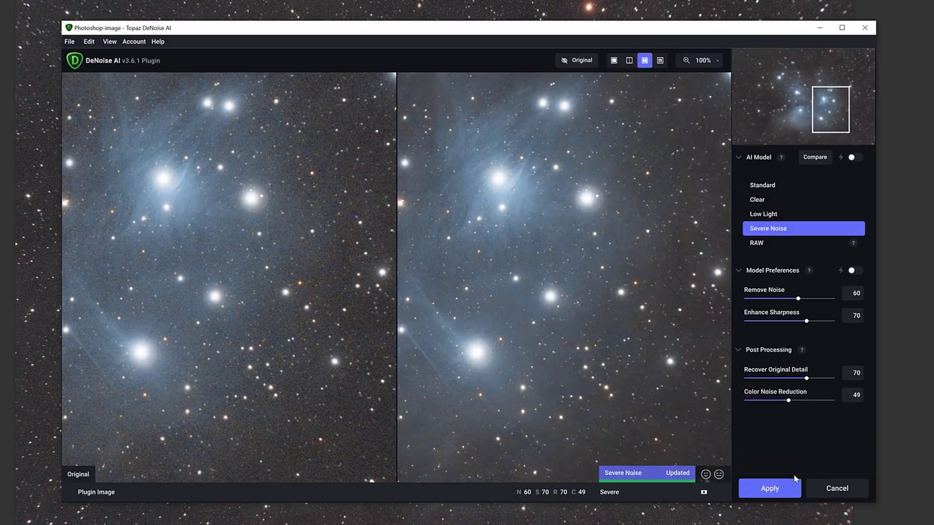
{"action": "left_click", "coordinate": [760, 496]}
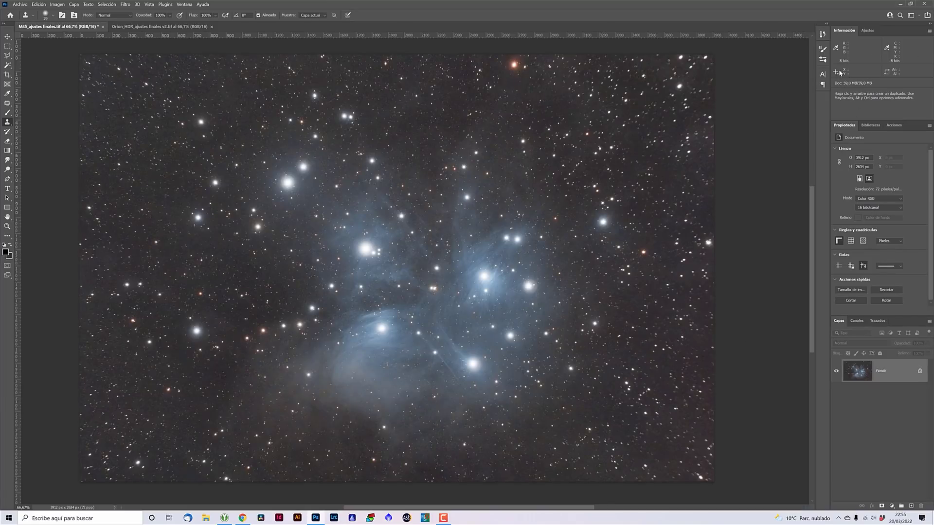
{"action": "left_click", "coordinate": [822, 33]}
Flip between the Abrir and Topaz DeNoise AI history states at 100%, ending denoised and fitted to view.
{"action": "left_click", "coordinate": [768, 54]}
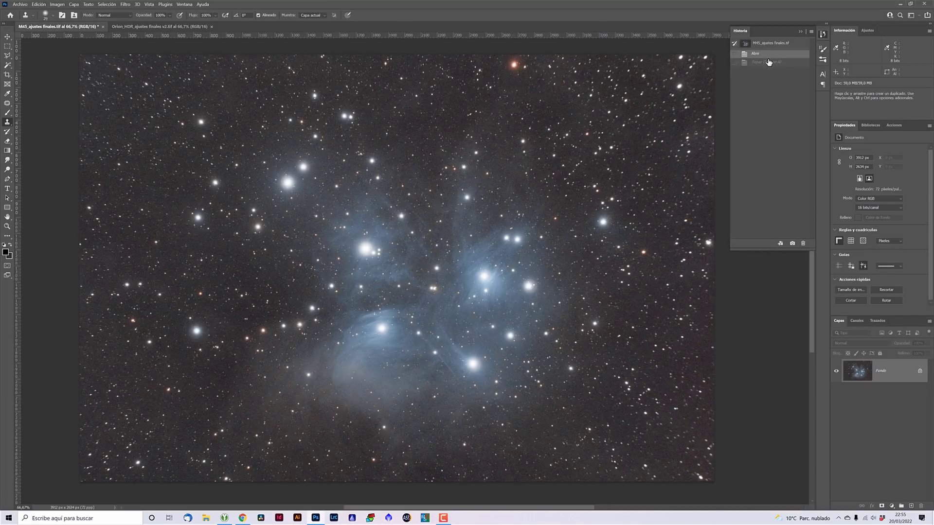
{"action": "left_click", "coordinate": [768, 62]}
{"action": "key", "text": "ctrl+1"}
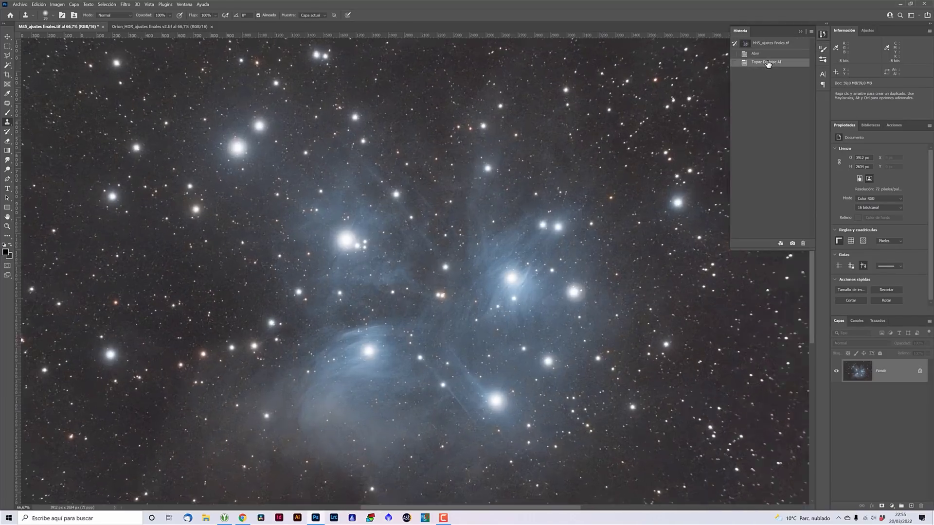
{"action": "left_click_drag", "start_coordinate": [574, 331], "coordinate": [535, 285]}
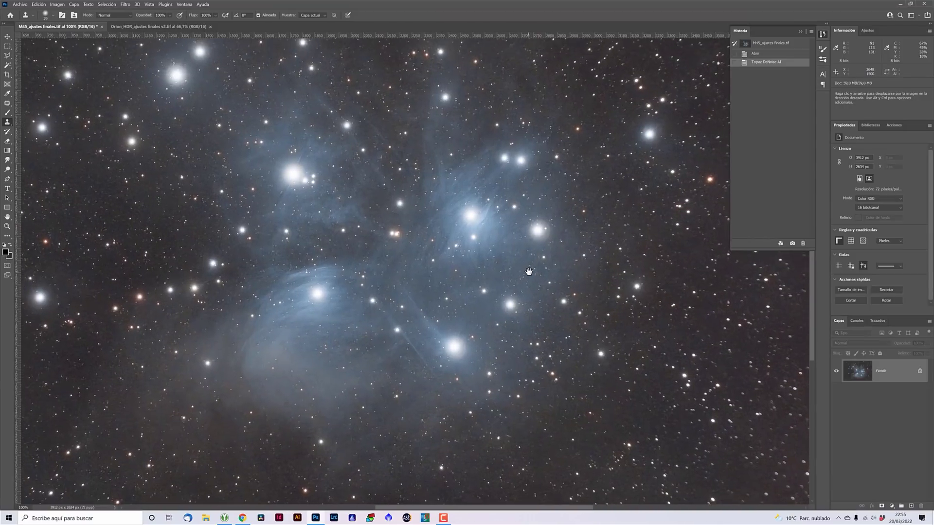
{"action": "left_click", "coordinate": [763, 55]}
{"action": "left_click", "coordinate": [762, 63]}
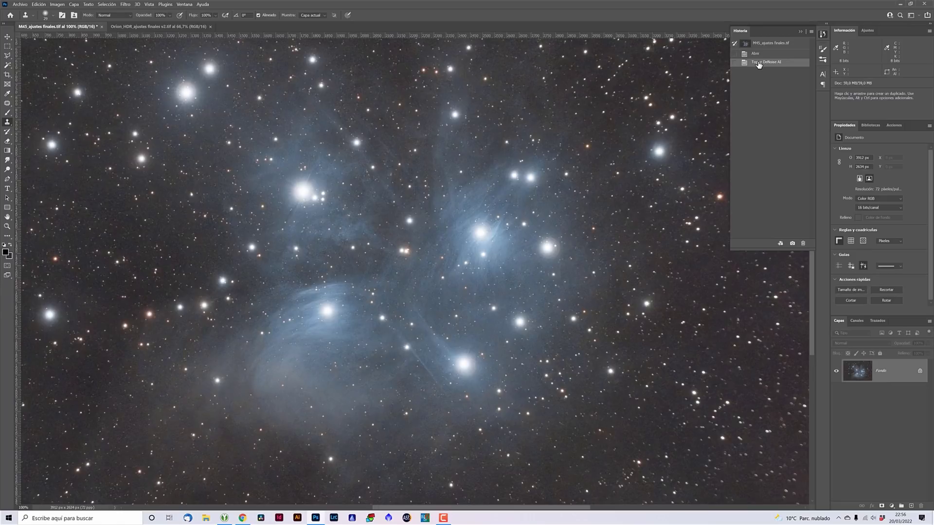
{"action": "key", "text": "ctrl+minus"}
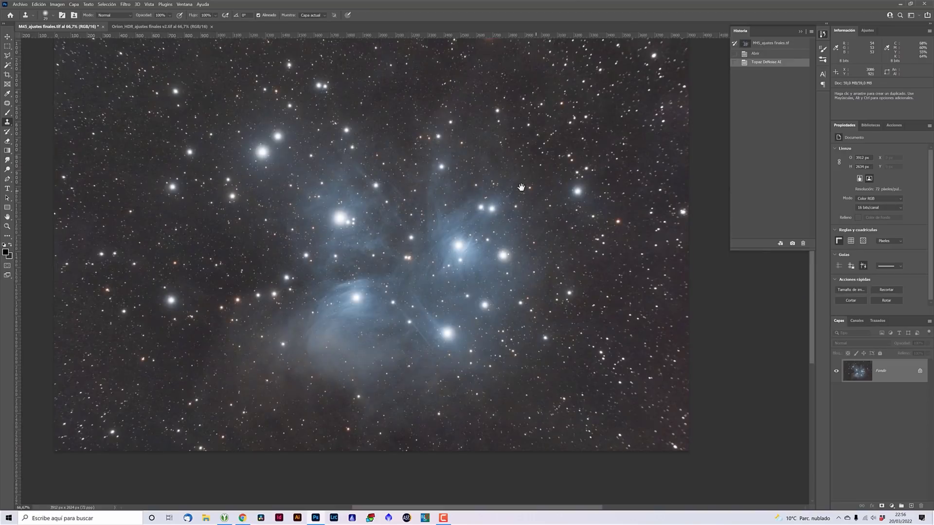
{"action": "left_click_drag", "start_coordinate": [521, 205], "coordinate": [552, 227]}
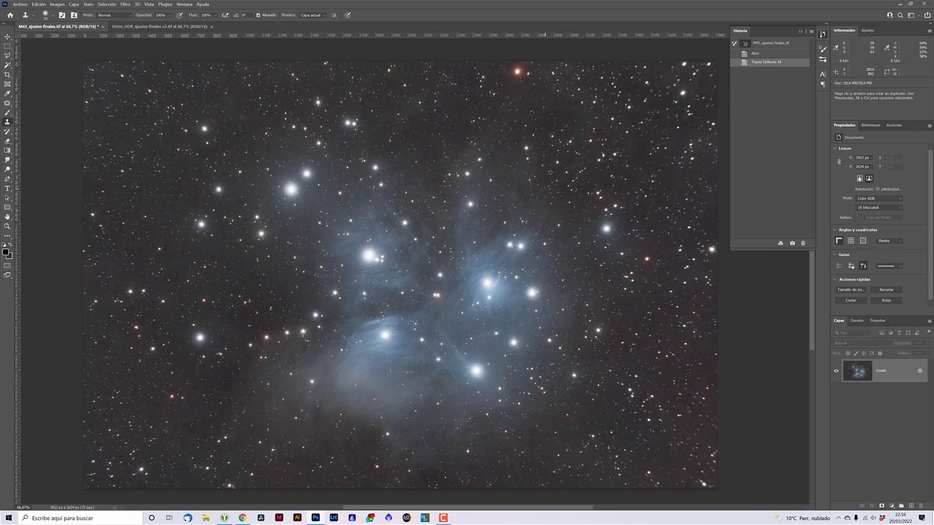
Switch to the Orion_HDR document, inspect its noise at 100%, then zoom out to 50%.
{"action": "left_click", "coordinate": [175, 28]}
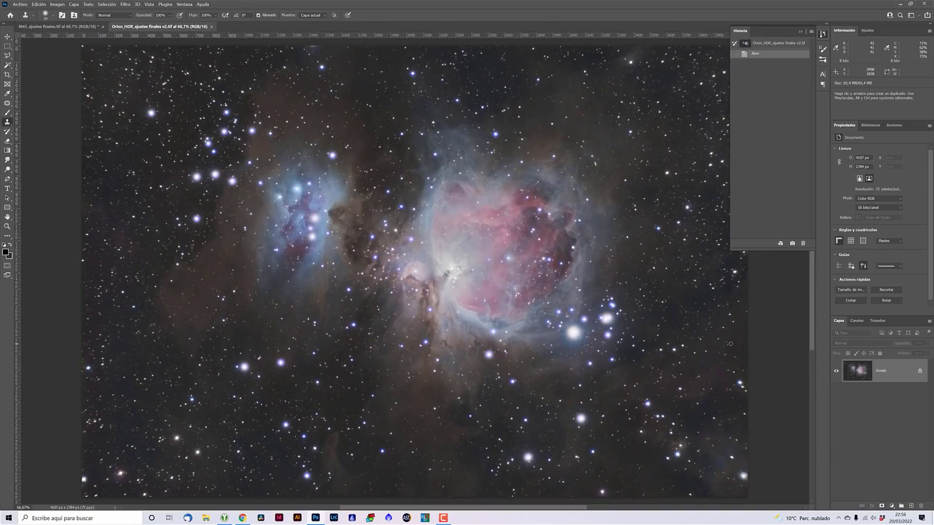
{"action": "key", "text": "ctrl+1"}
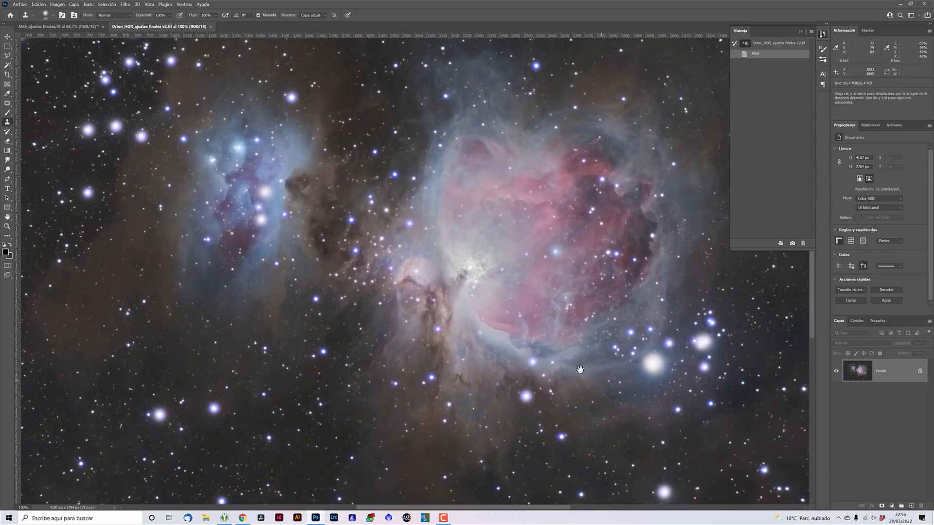
{"action": "left_click_drag", "start_coordinate": [580, 370], "coordinate": [499, 430]}
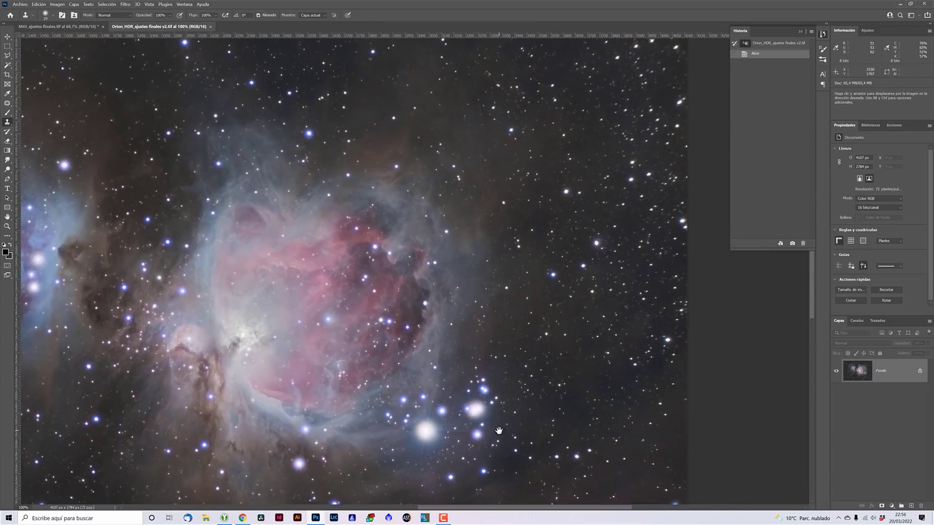
{"action": "left_click_drag", "start_coordinate": [486, 292], "coordinate": [549, 428]}
{"action": "mouse_move", "coordinate": [233, 322]}
{"action": "left_mouse_down"}
{"action": "mouse_move", "coordinate": [510, 303]}
{"action": "mouse_move", "coordinate": [582, 219]}
{"action": "left_mouse_up"}
{"action": "mouse_move", "coordinate": [414, 316]}
{"action": "left_mouse_down"}
{"action": "mouse_move", "coordinate": [375, 180]}
{"action": "mouse_move", "coordinate": [316, 180]}
{"action": "left_mouse_up"}
{"action": "left_click_drag", "start_coordinate": [535, 292], "coordinate": [420, 301]}
{"action": "mouse_move", "coordinate": [496, 338]}
{"action": "left_mouse_down"}
{"action": "mouse_move", "coordinate": [475, 367]}
{"action": "mouse_move", "coordinate": [502, 403]}
{"action": "left_mouse_up"}
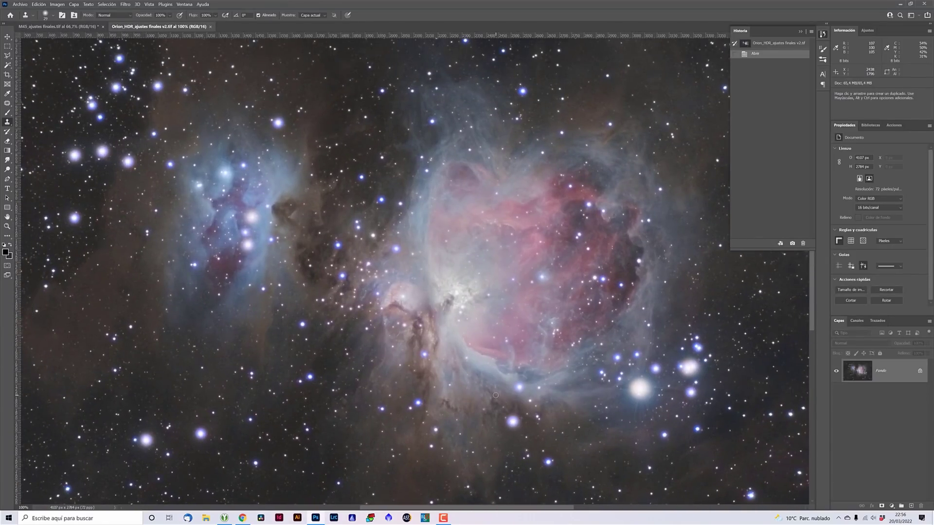
{"action": "scroll", "coordinate": [495, 398], "scroll_direction": "down", "scroll_amount": 2}
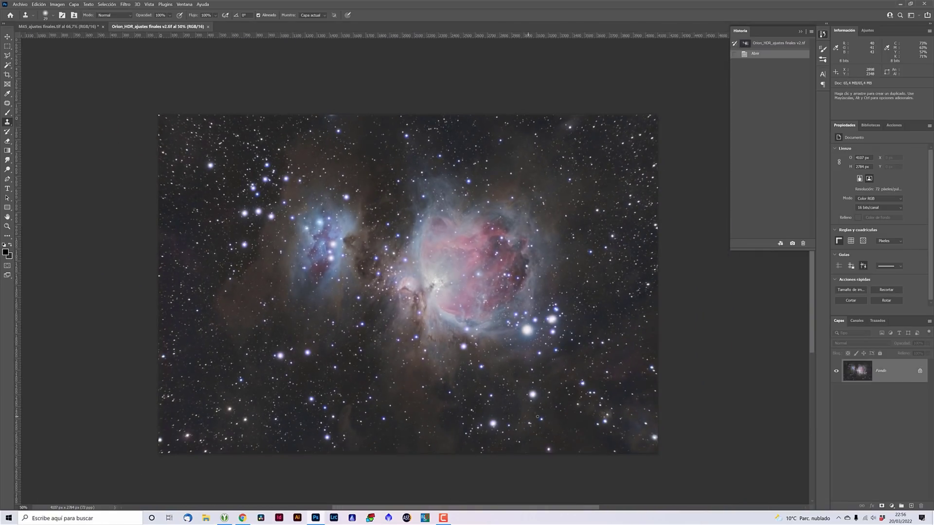
Launch Topaz DeNoise AI on the Orion image and preview all four models in comparison view.
{"action": "left_click", "coordinate": [125, 4]}
{"action": "mouse_move", "coordinate": [136, 168]}
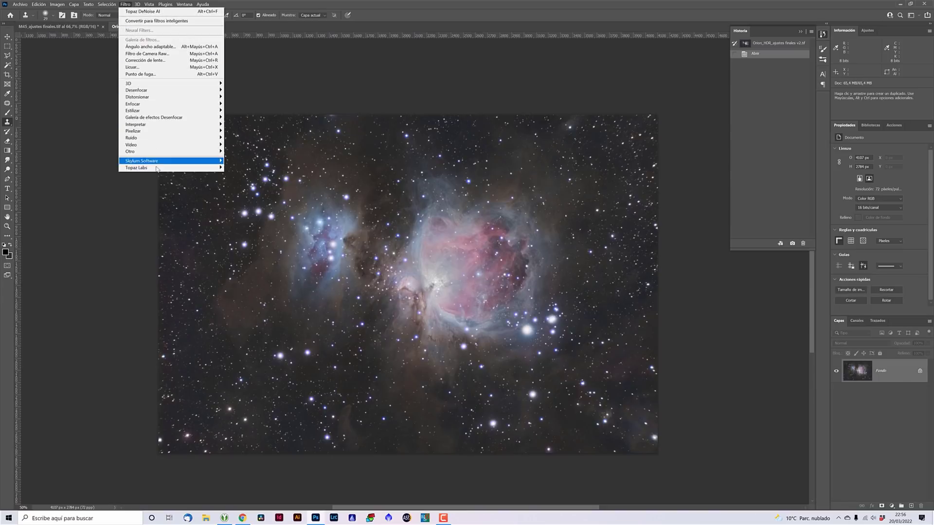
{"action": "left_click", "coordinate": [244, 167]}
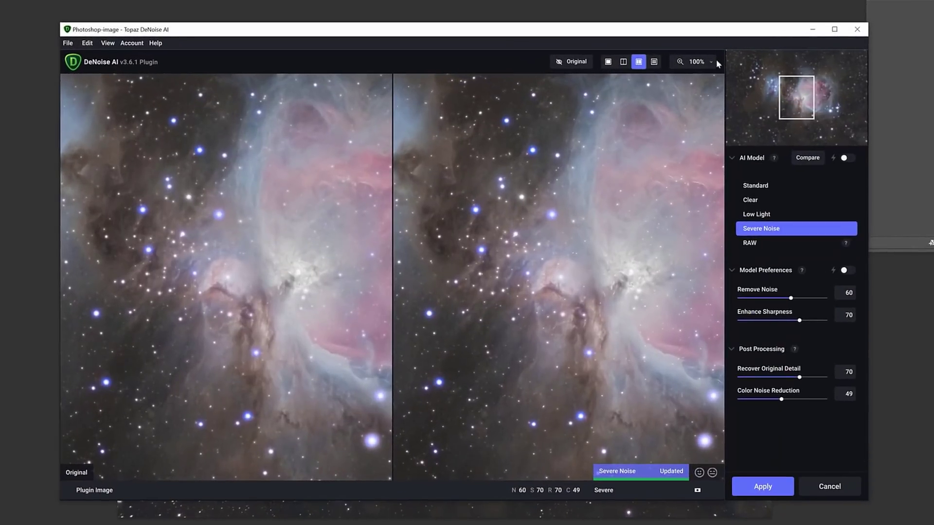
{"action": "left_click", "coordinate": [654, 62]}
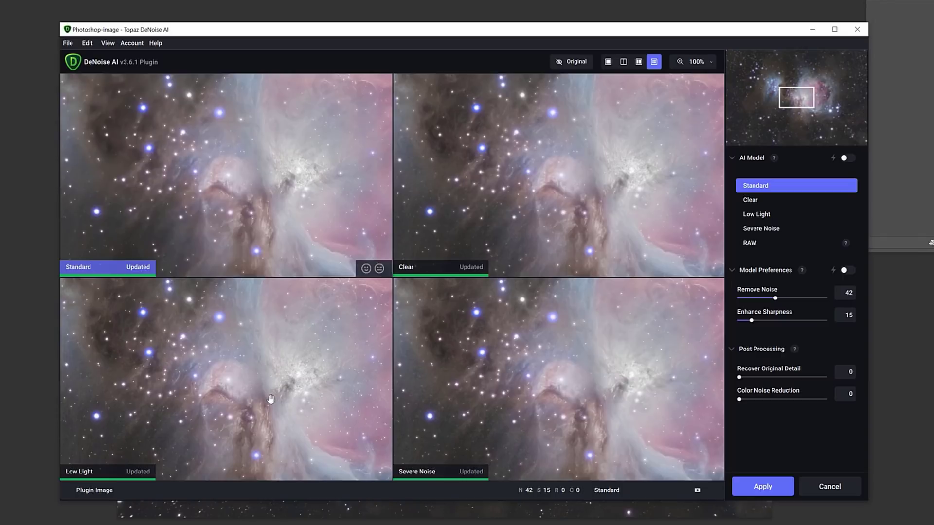
Select the Low Light model (noise 9, sharpness 51, recovery 25) and flip it against the original.
{"action": "left_click", "coordinate": [296, 418]}
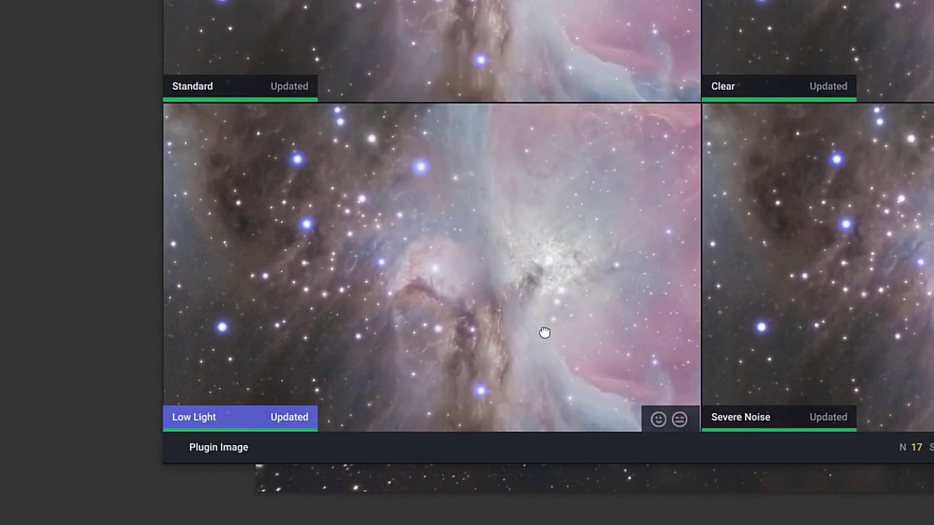
{"action": "left_click", "coordinate": [296, 418]}
{"action": "left_click", "coordinate": [544, 332]}
{"action": "left_click", "coordinate": [544, 332]}
{"action": "left_click", "coordinate": [544, 332]}
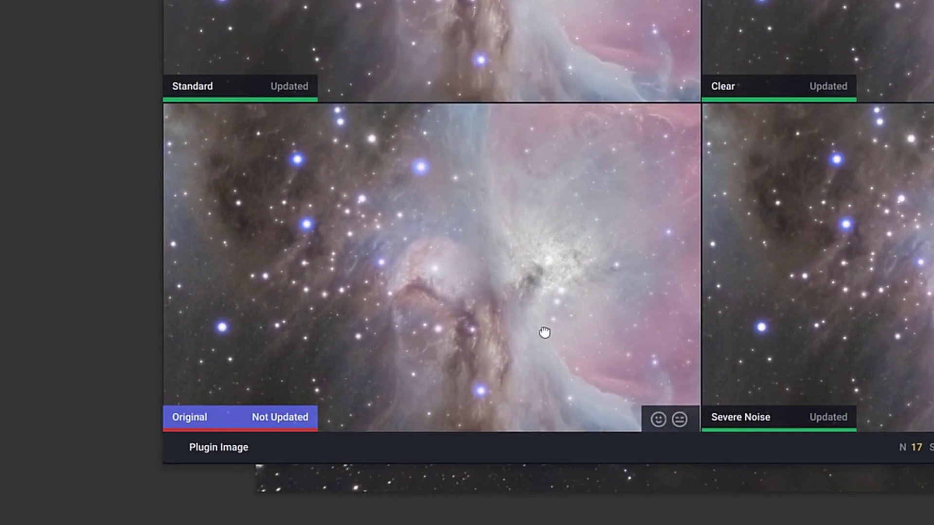
{"action": "left_click", "coordinate": [545, 331]}
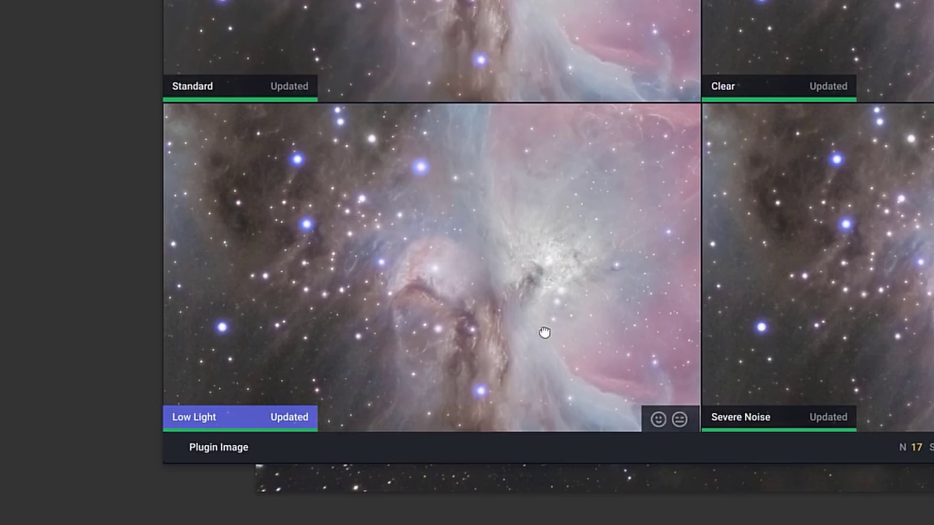
{"action": "left_click_drag", "start_coordinate": [544, 331], "coordinate": [611, 349]}
{"action": "left_click_drag", "start_coordinate": [517, 346], "coordinate": [590, 415]}
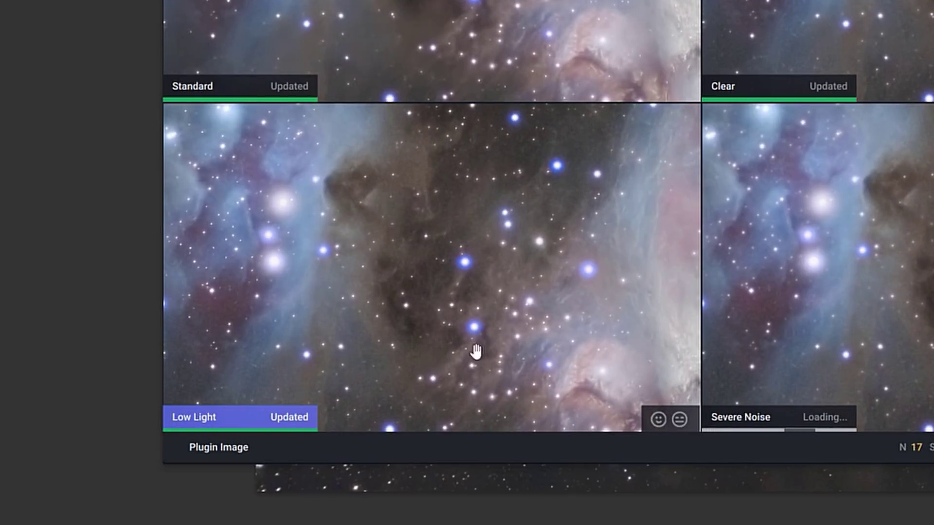
Compare the Low Light result with the original in another region of the nebula.
{"action": "left_click", "coordinate": [529, 327]}
{"action": "left_click", "coordinate": [530, 328]}
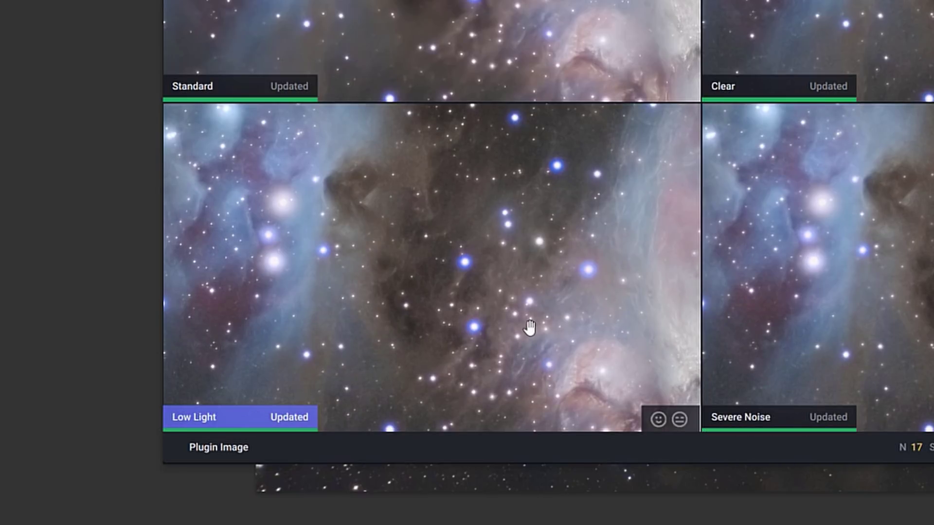
{"action": "left_click", "coordinate": [529, 330]}
{"action": "left_click", "coordinate": [529, 330]}
{"action": "left_click_drag", "start_coordinate": [529, 330], "coordinate": [463, 313]}
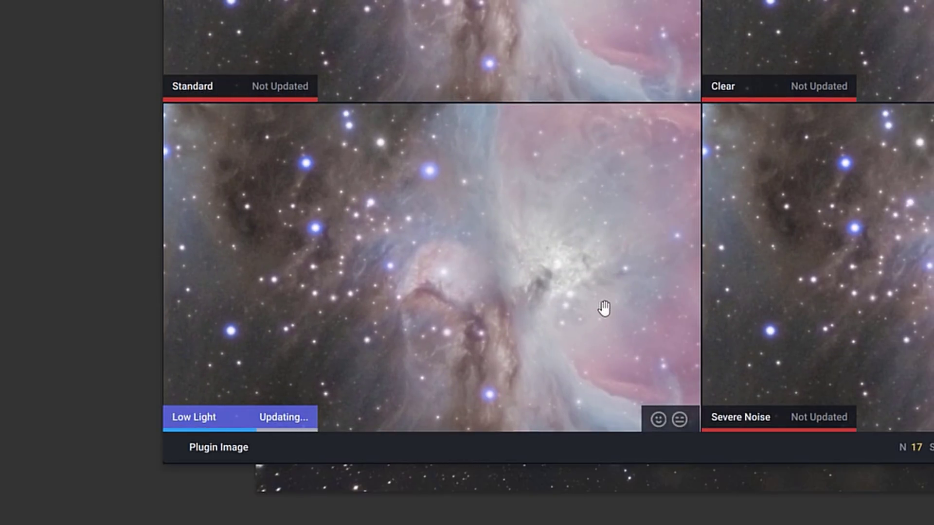
Check the bright nebula core against the original, then apply Low Light to the Orion image.
{"action": "left_click", "coordinate": [603, 328]}
{"action": "left_click", "coordinate": [602, 330]}
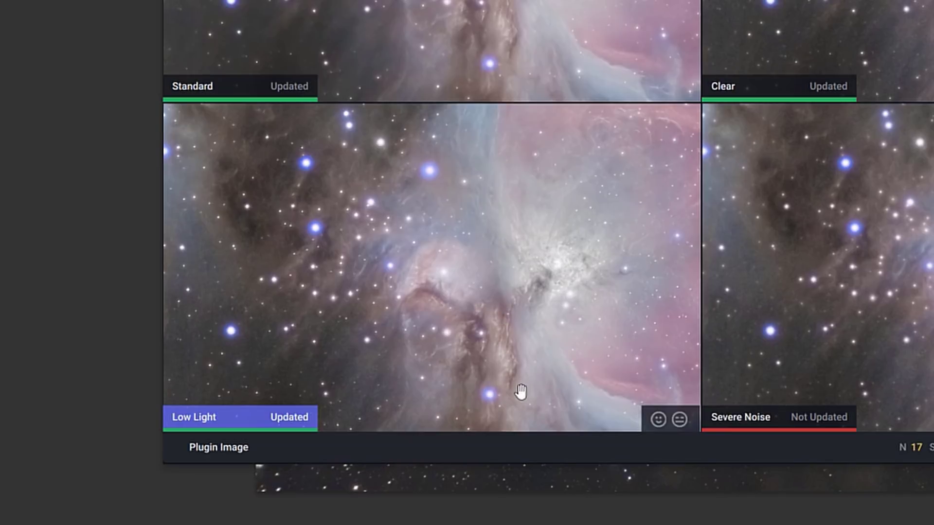
{"action": "left_click", "coordinate": [608, 329]}
{"action": "left_click", "coordinate": [609, 329]}
{"action": "left_click", "coordinate": [613, 334]}
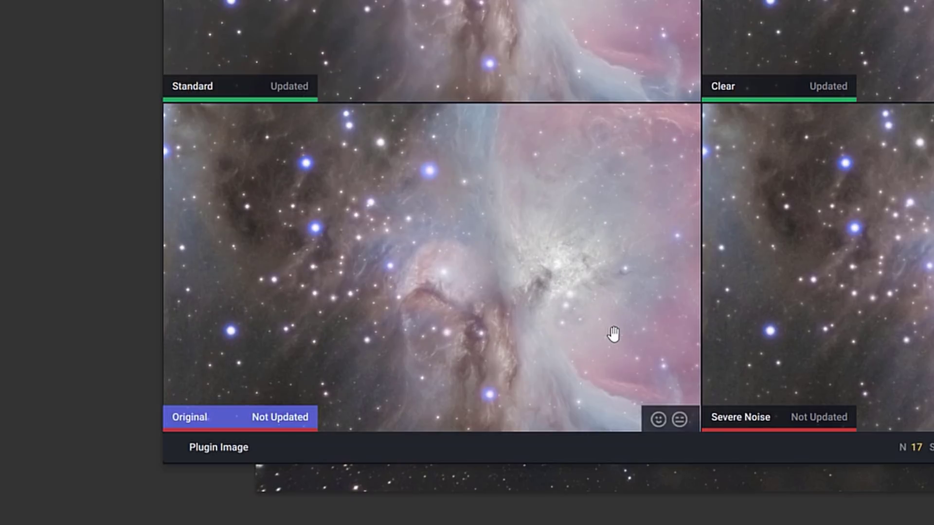
{"action": "left_click", "coordinate": [614, 334]}
{"action": "left_click", "coordinate": [613, 334]}
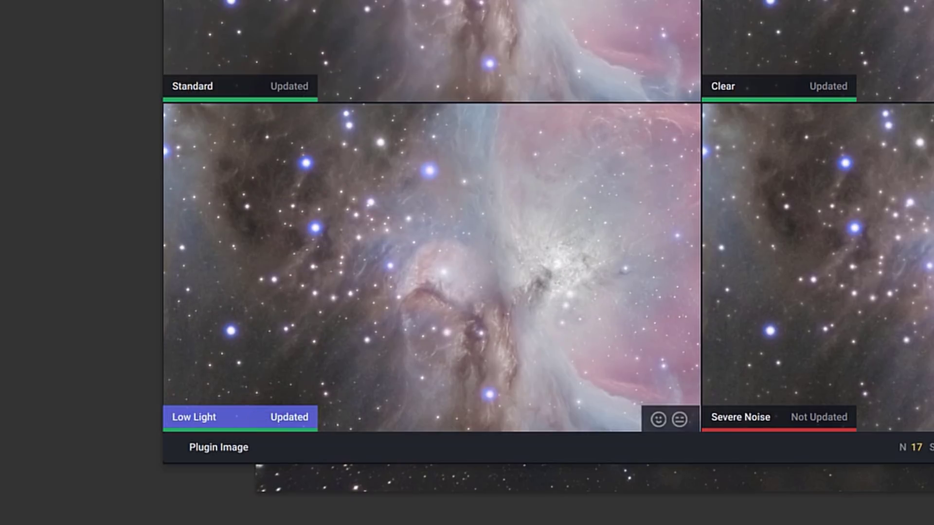
{"action": "left_click_drag", "start_coordinate": [613, 334], "coordinate": [613, 168]}
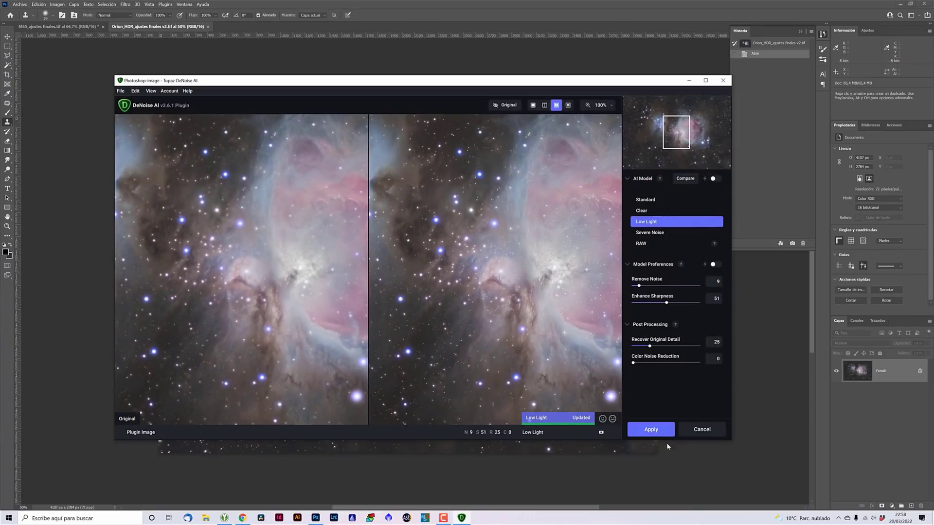
{"action": "left_click", "coordinate": [659, 431]}
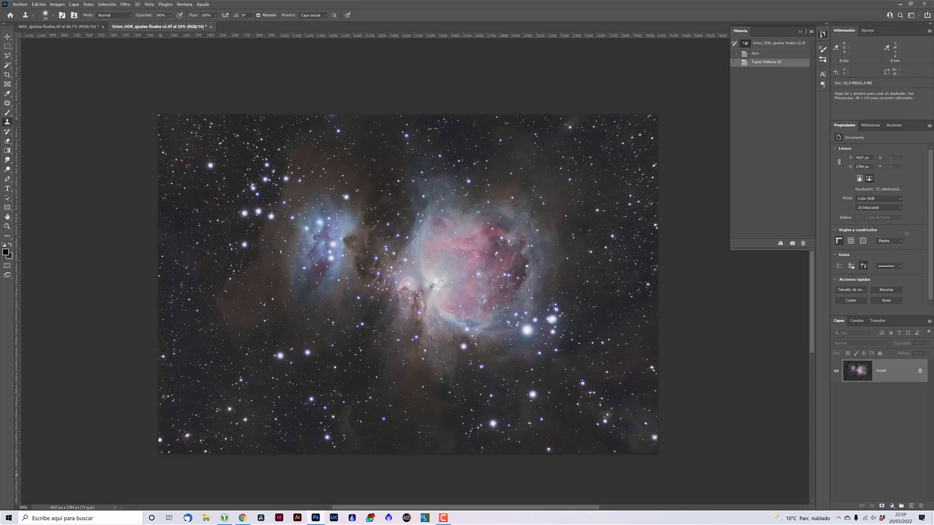
Flip the Orion image between Abrir and Topaz DeNoise AI history states at 100%, keeping the denoise.
{"action": "left_click", "coordinate": [774, 57]}
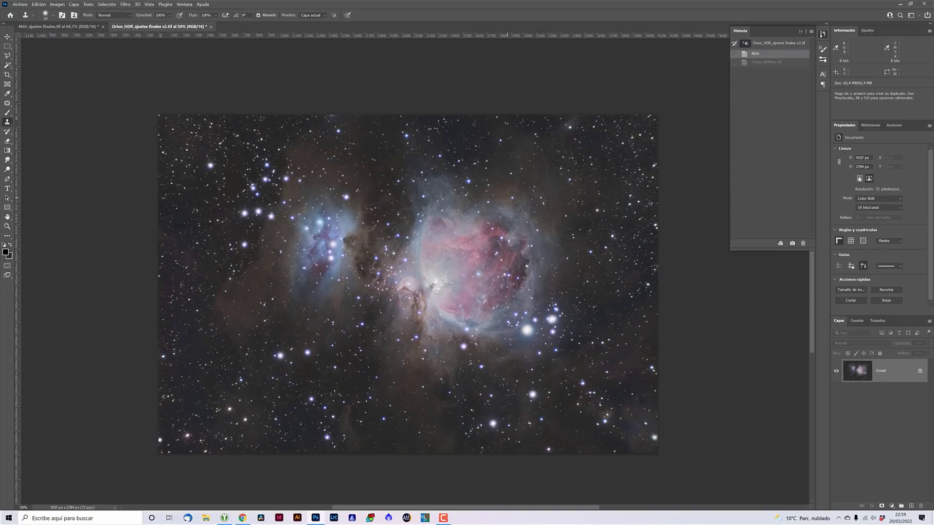
{"action": "left_click", "coordinate": [788, 62]}
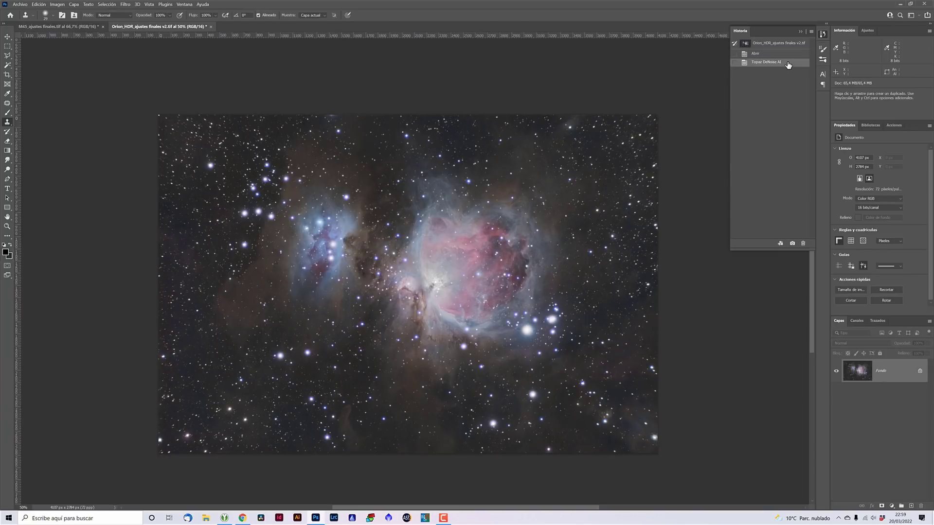
{"action": "key", "text": "ctrl+1"}
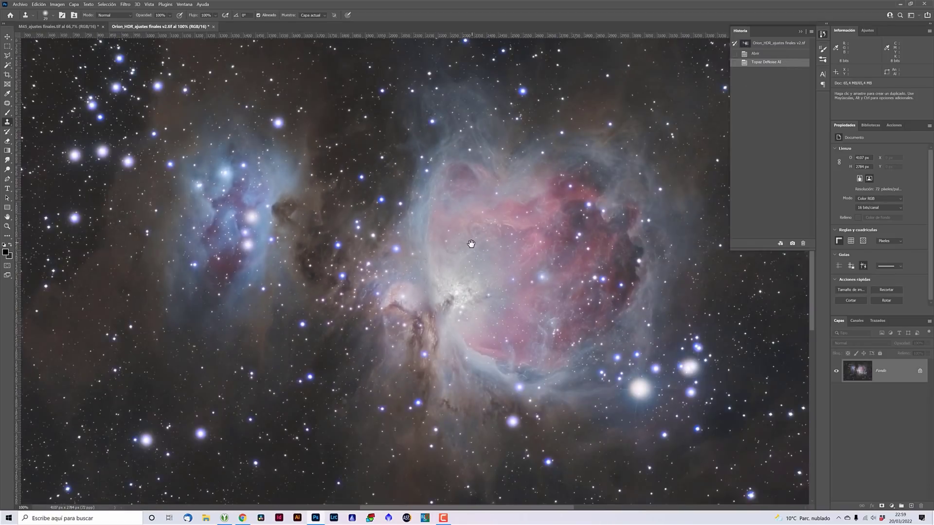
{"action": "mouse_move", "coordinate": [470, 243]}
{"action": "left_mouse_down"}
{"action": "mouse_move", "coordinate": [448, 231]}
{"action": "mouse_move", "coordinate": [474, 229]}
{"action": "left_mouse_up"}
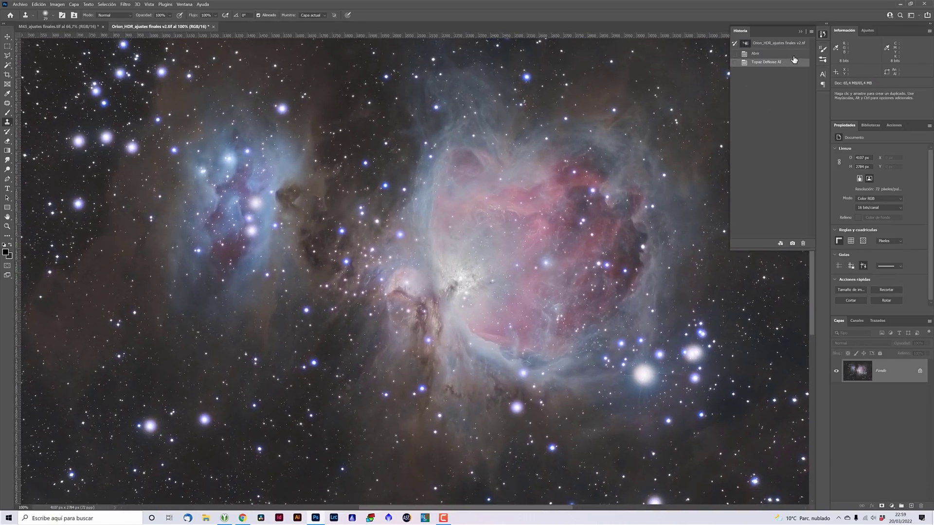
{"action": "left_click", "coordinate": [792, 54]}
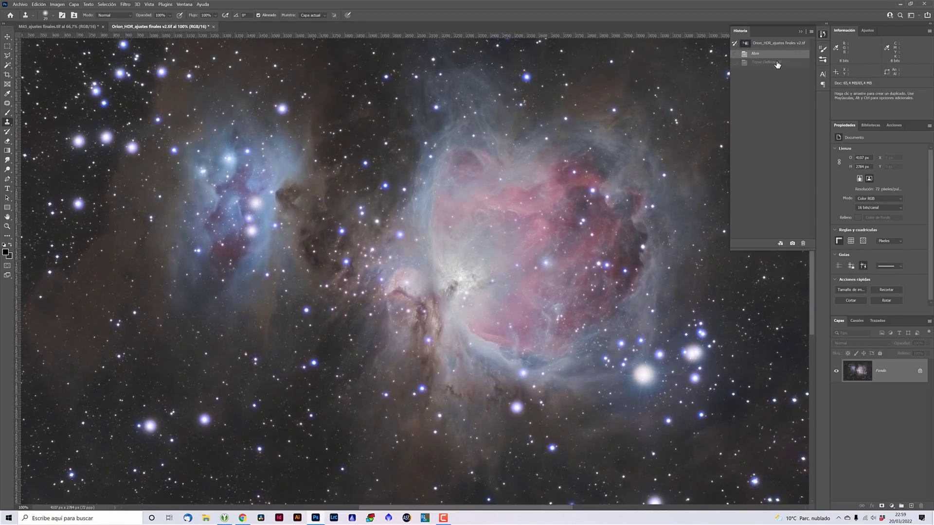
{"action": "left_click", "coordinate": [777, 63]}
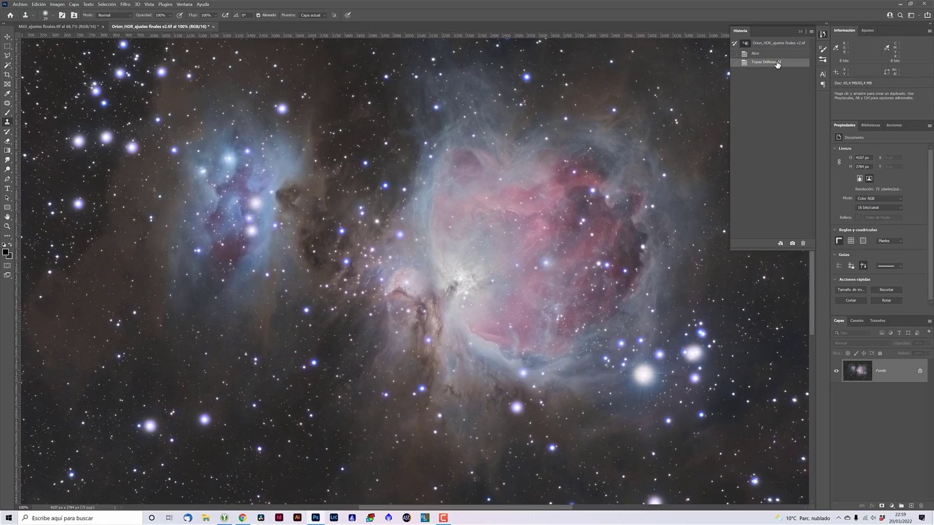
{"action": "key", "text": "ctrl+z"}
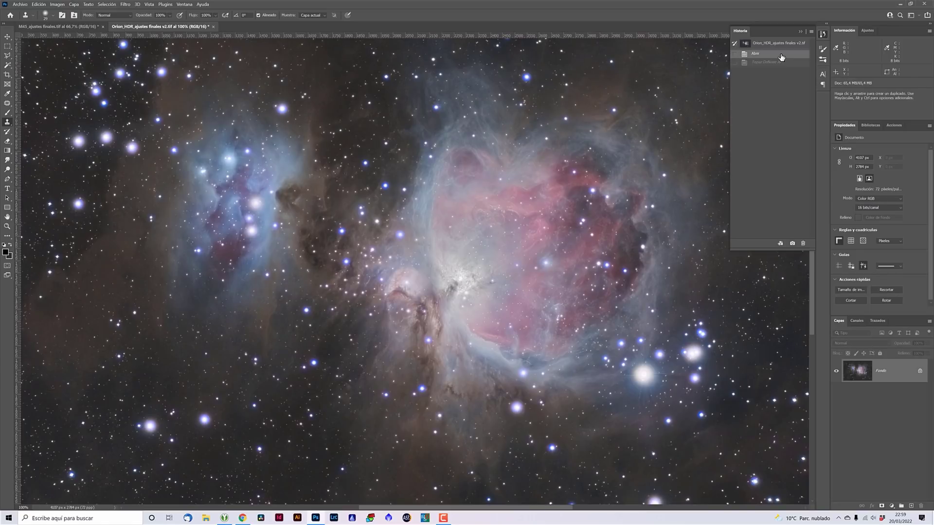
{"action": "left_click", "coordinate": [778, 63]}
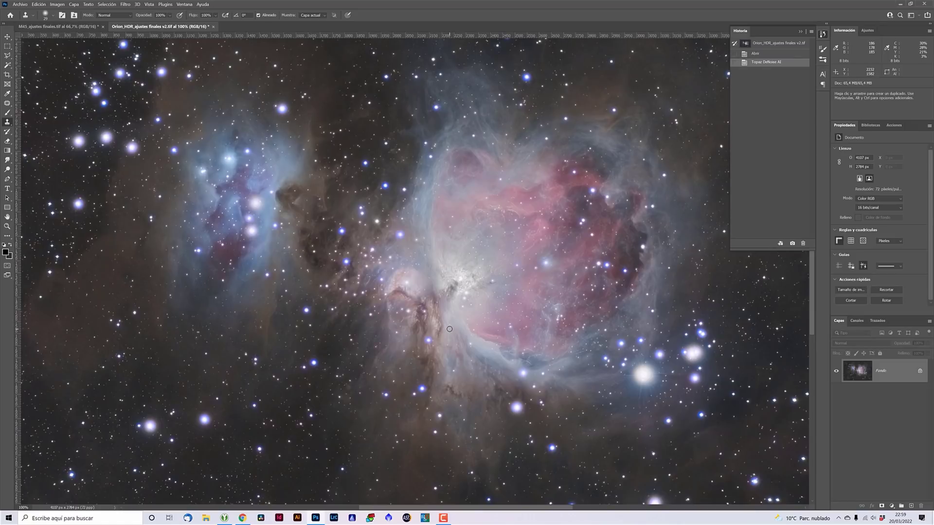
Zoom out to 50% so the full denoised Orion Nebula frame fits the window.
{"action": "key", "text": "ctrl+minus"}
{"action": "key", "text": "ctrl+minus"}
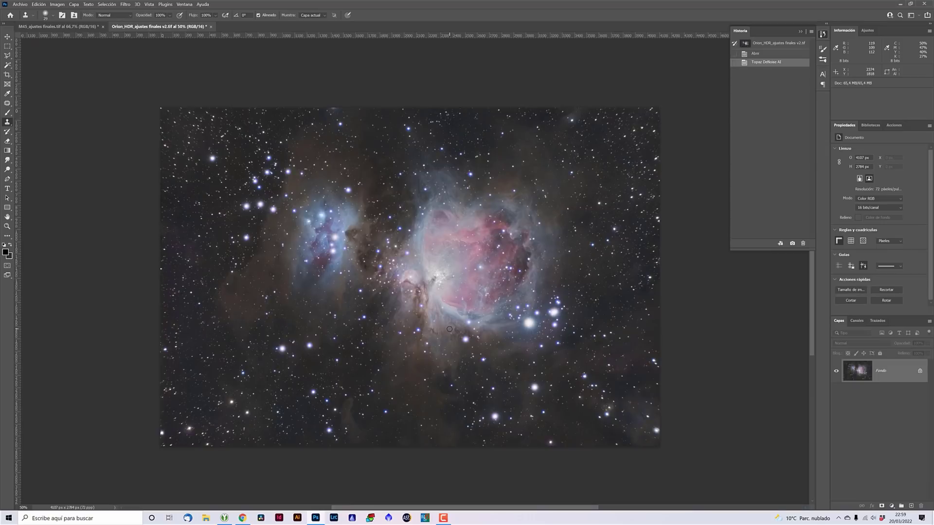